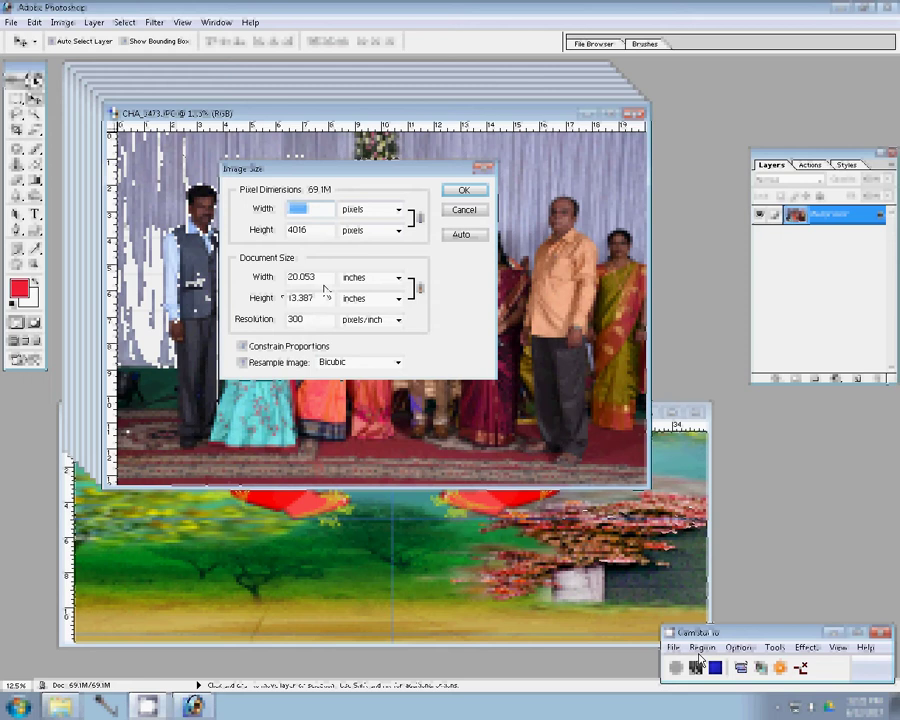
# Resize CHA_3473 to 9000 px wide, place it lower-right in 012.psd, and close the source
pyautogui.write('9000')
pyautogui.press('Return')
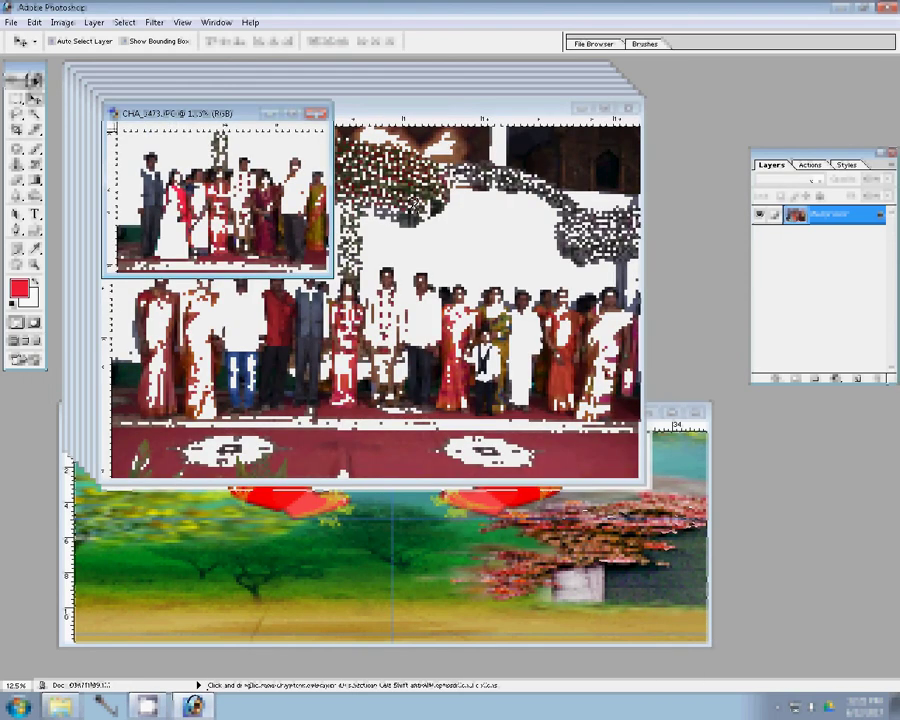
pyautogui.click(810, 164)
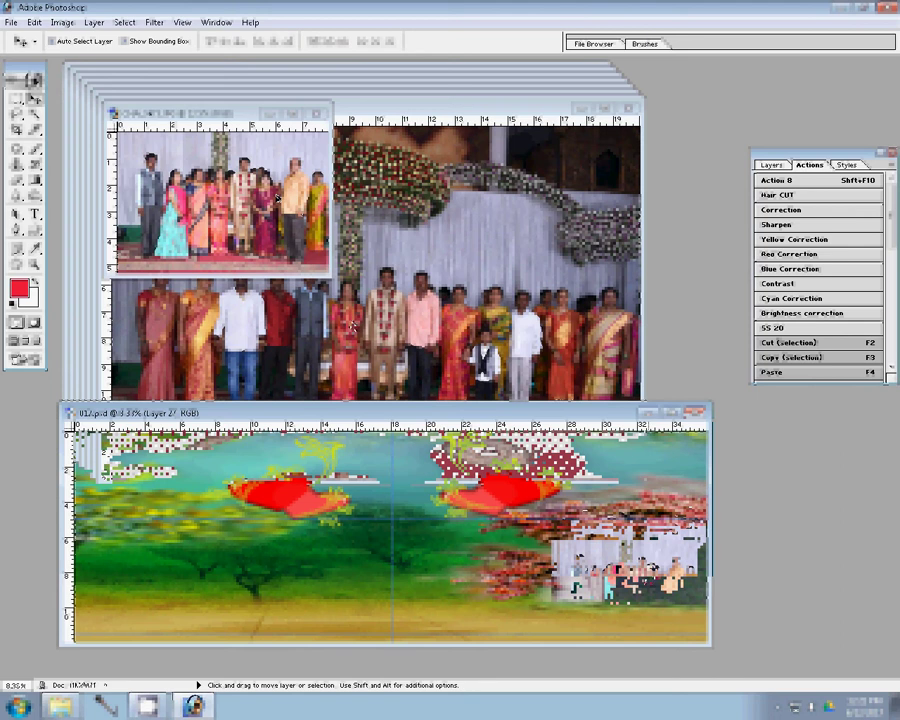
pyautogui.click(316, 115)
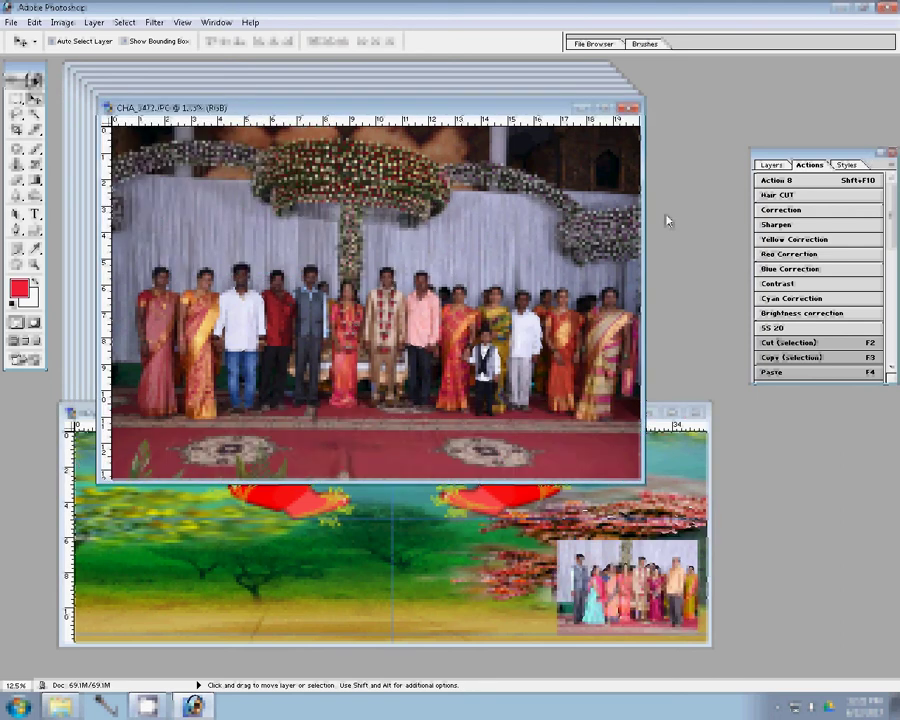
# Resize CHA_3472 and position it upper-right in 012.psd above the first photo, then close the source
pyautogui.hotkey('ctrl', 'alt', 'i')
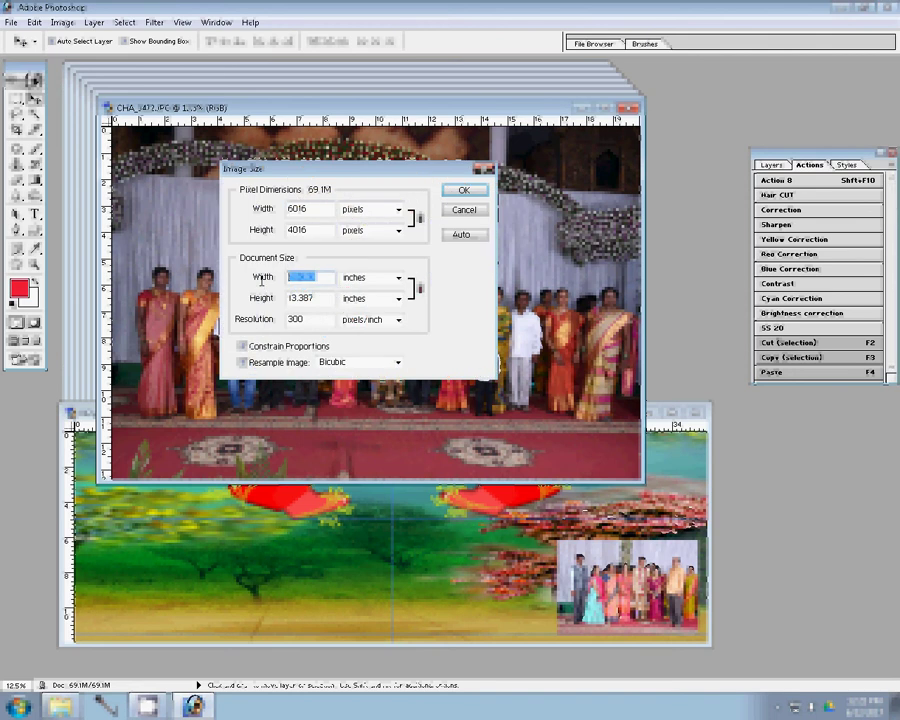
pyautogui.click(461, 190)
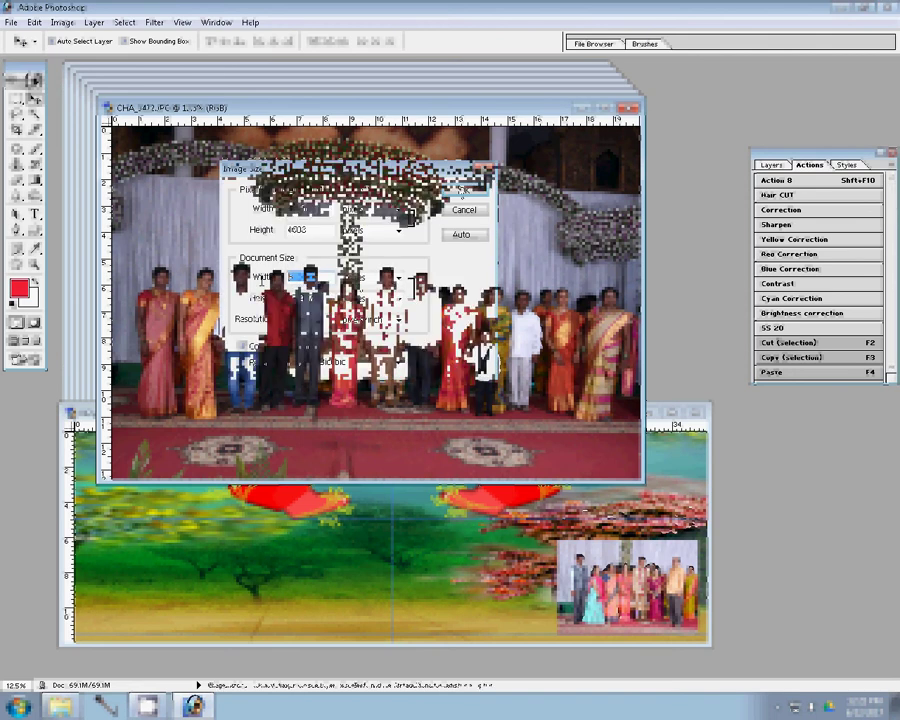
pyautogui.moveTo(461, 190); pyautogui.dragTo(455, 192)
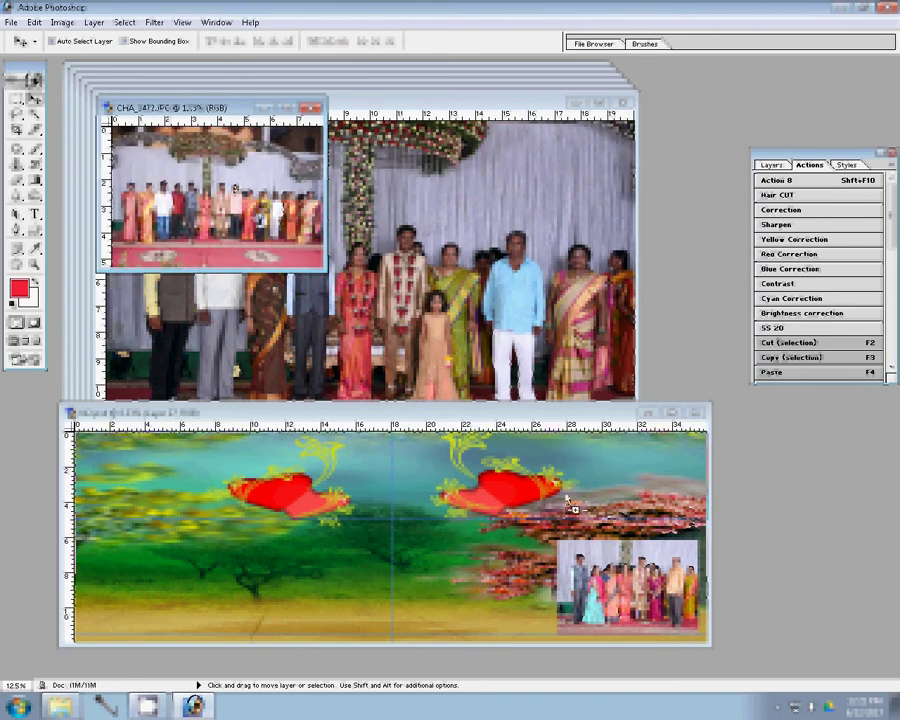
pyautogui.moveTo(573, 508)
pyautogui.mouseDown()
pyautogui.moveTo(603, 482)
pyautogui.moveTo(652, 470)
pyautogui.mouseUp()
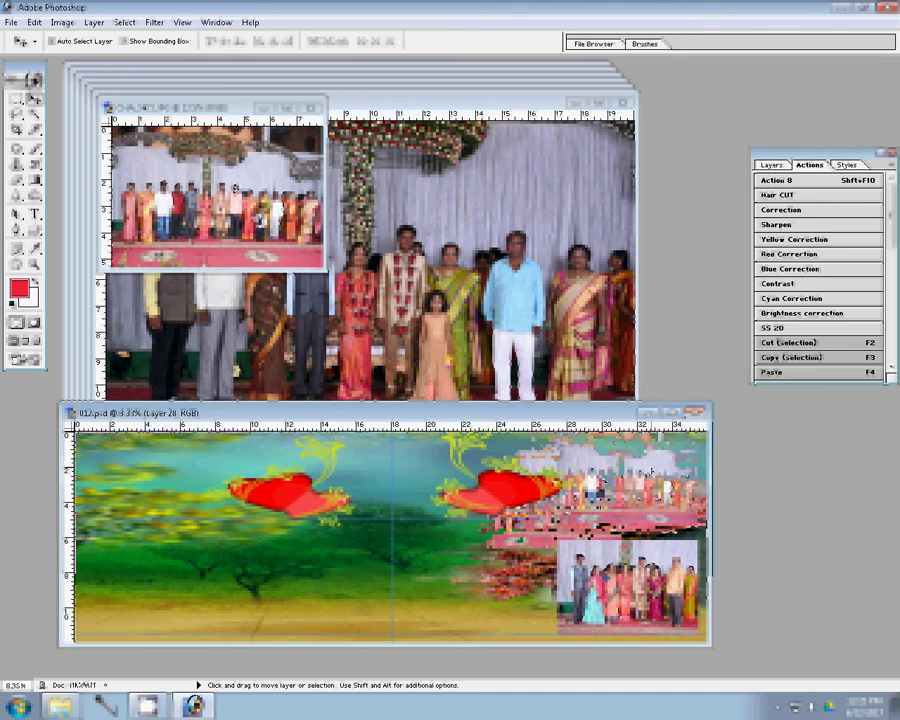
pyautogui.moveTo(652, 470); pyautogui.dragTo(650, 478)
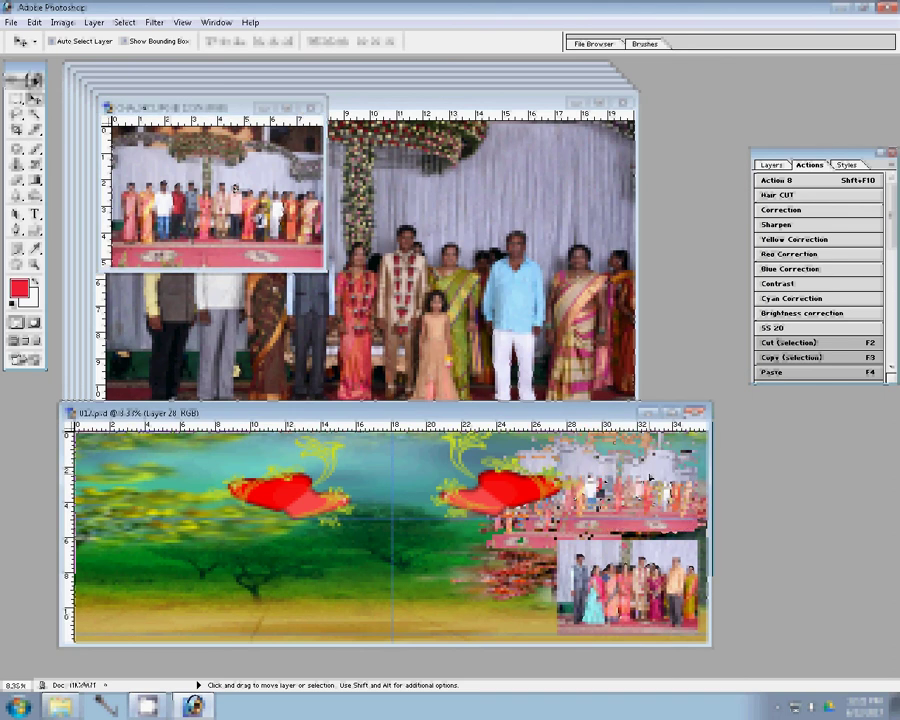
pyautogui.moveTo(650, 478); pyautogui.dragTo(650, 476)
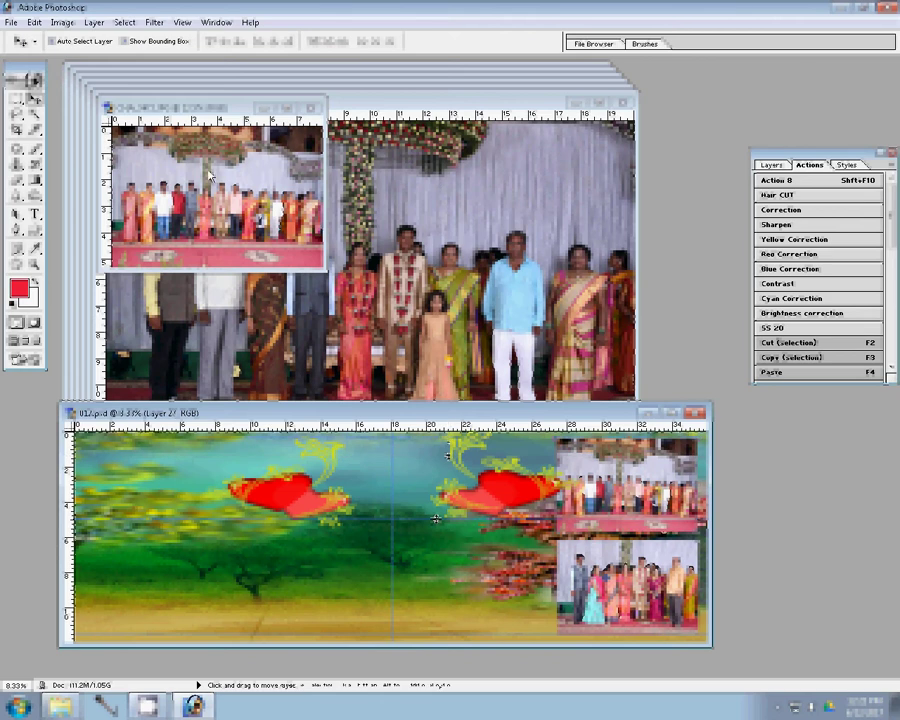
pyautogui.click(300, 108)
pyautogui.click(307, 108)
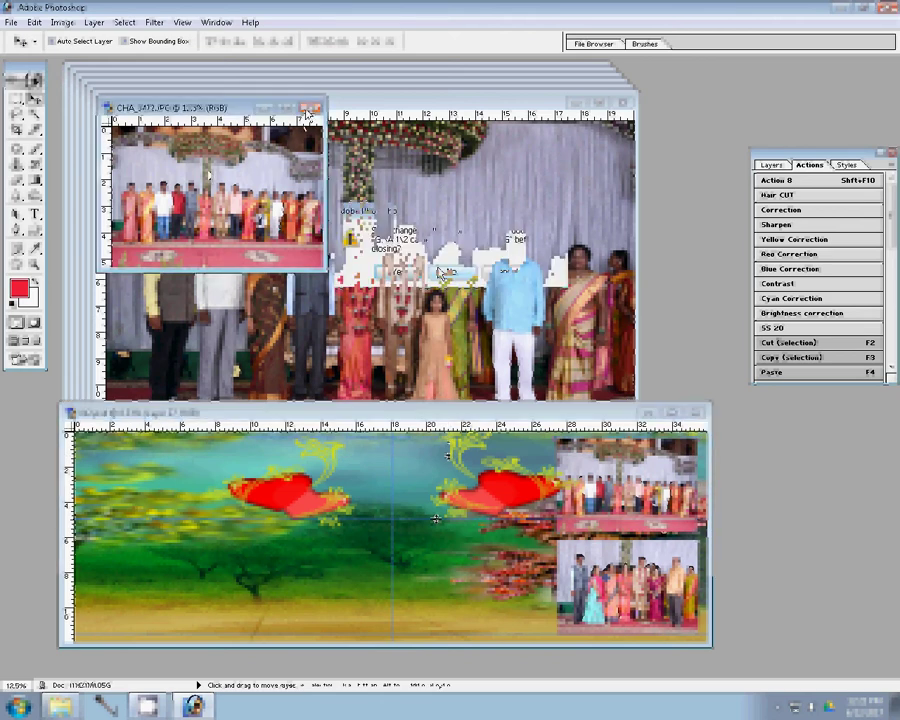
# Resize CHA_3471 to 8 inches wide and run the Correction action on it
pyautogui.hotkey('ctrl', 'alt', 'i')
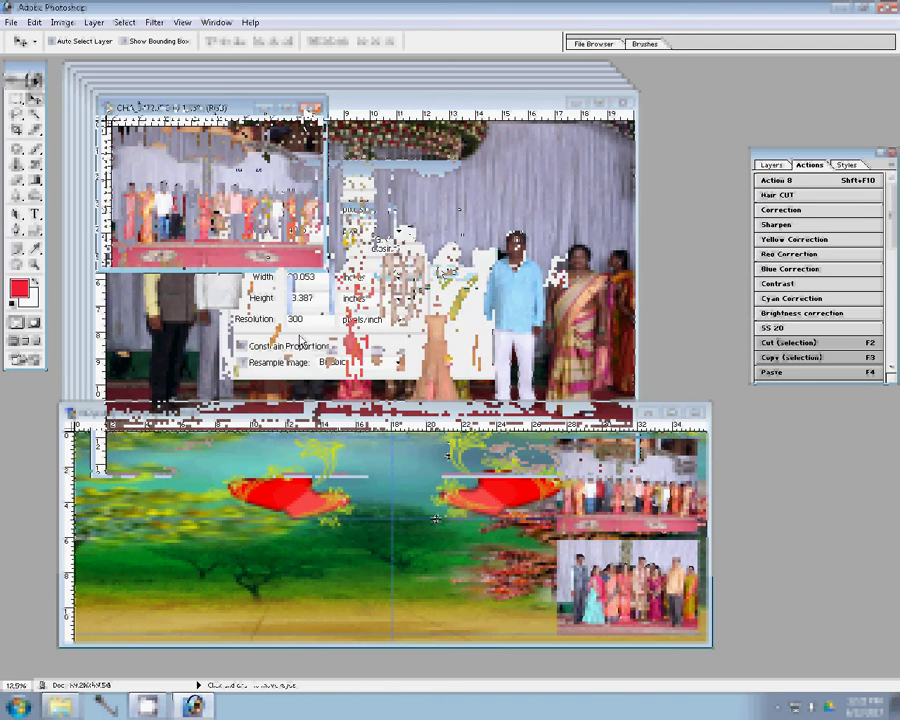
pyautogui.doubleClick(324, 280)
pyautogui.write('8')
pyautogui.click(458, 191)
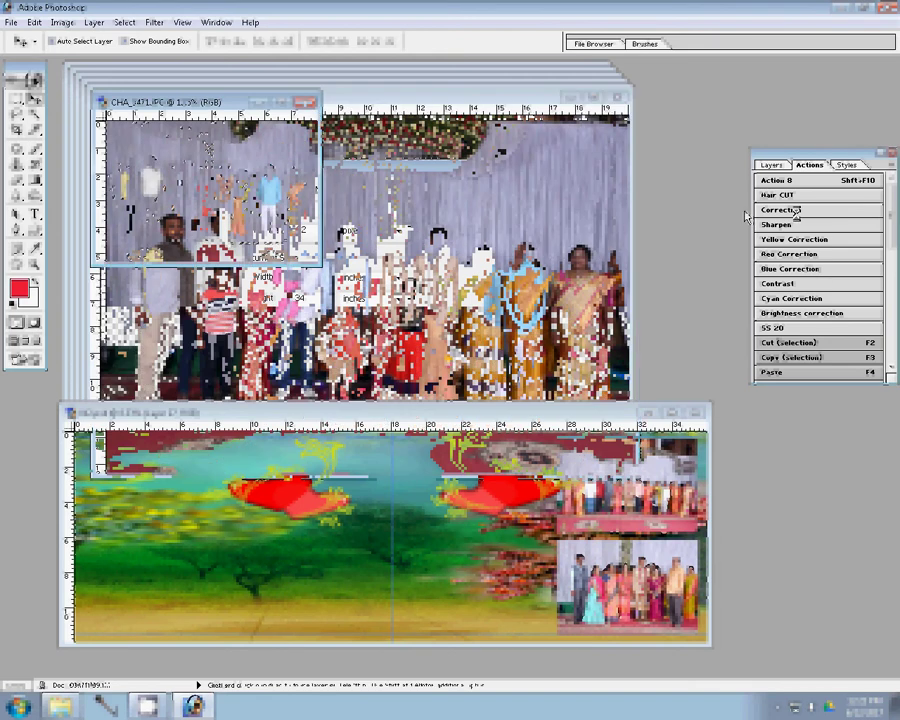
pyautogui.click(795, 210)
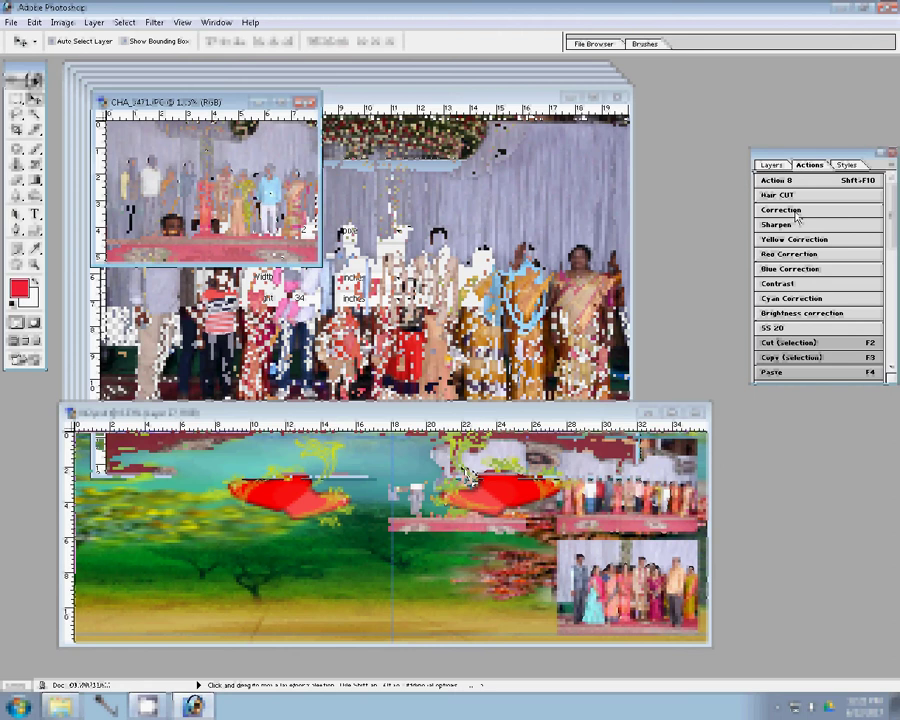
# Drop it into 012.psd above the red heart beside the top-right photo, then close the source
pyautogui.moveTo(464, 402); pyautogui.dragTo(460, 398)
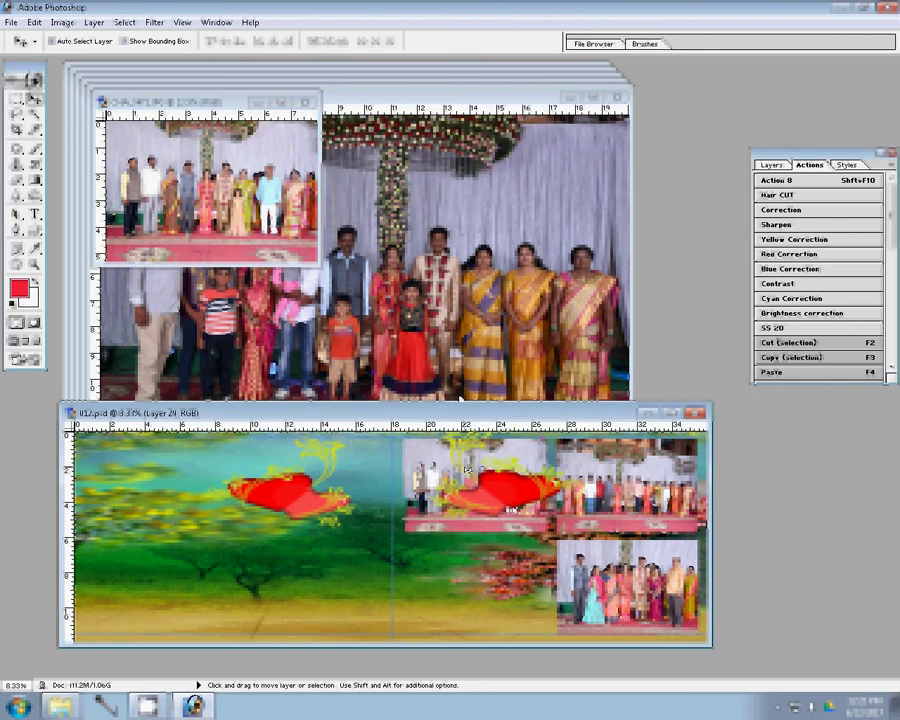
pyautogui.hotkey('ctrl', ']')
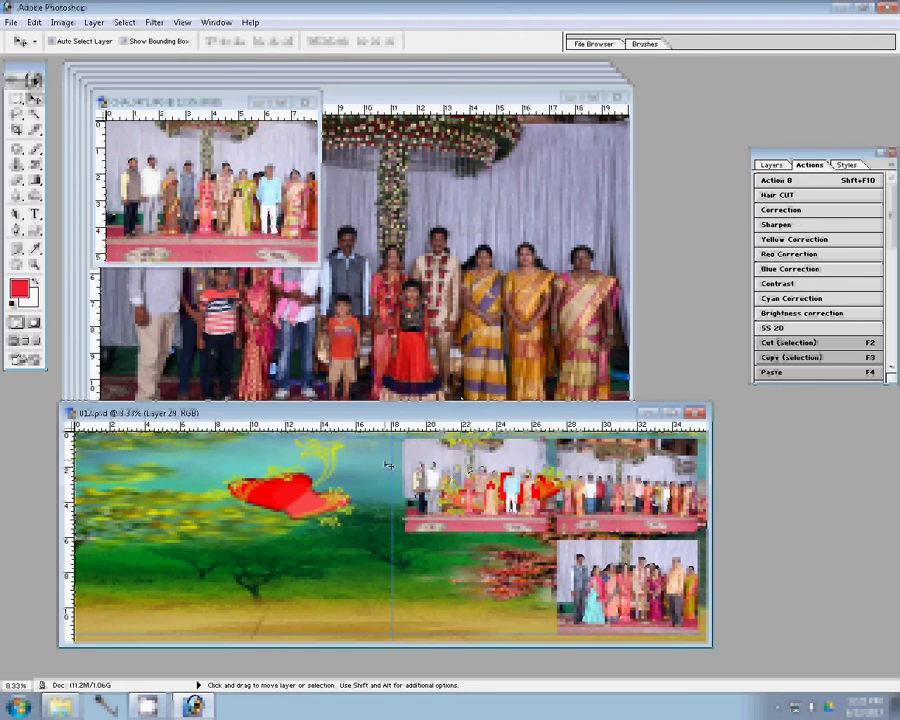
pyautogui.keyDown('ctrl'); pyautogui.click(661, 494); pyautogui.keyUp('ctrl')
pyautogui.keyDown('ctrl'); pyautogui.click(640, 587); pyautogui.keyUp('ctrl')
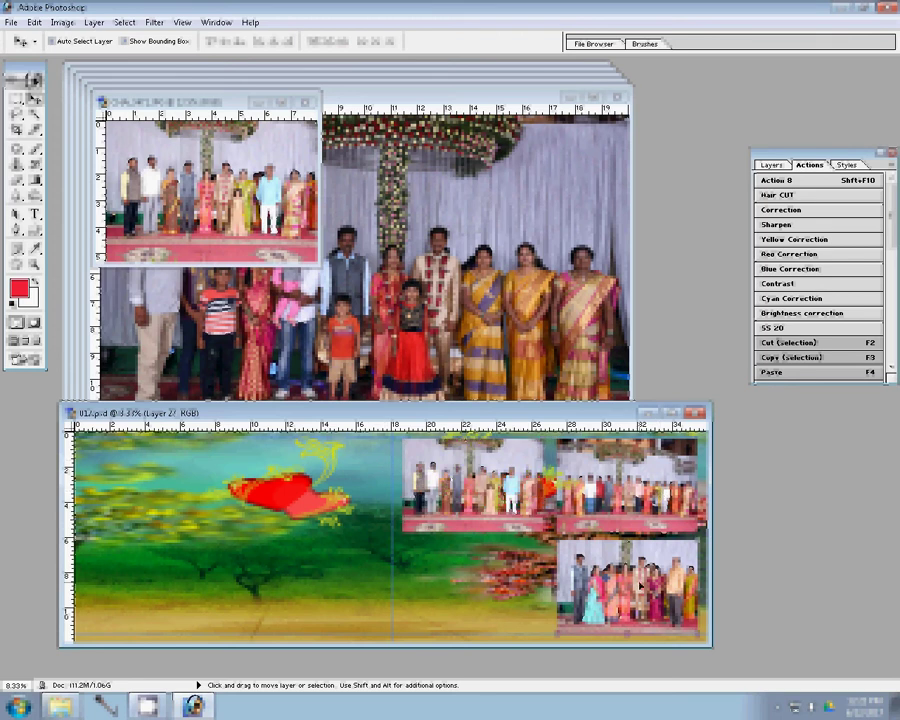
pyautogui.keyDown('ctrl'); pyautogui.click(622, 470); pyautogui.keyUp('ctrl')
pyautogui.keyDown('ctrl'); pyautogui.click(625, 484); pyautogui.keyUp('ctrl')
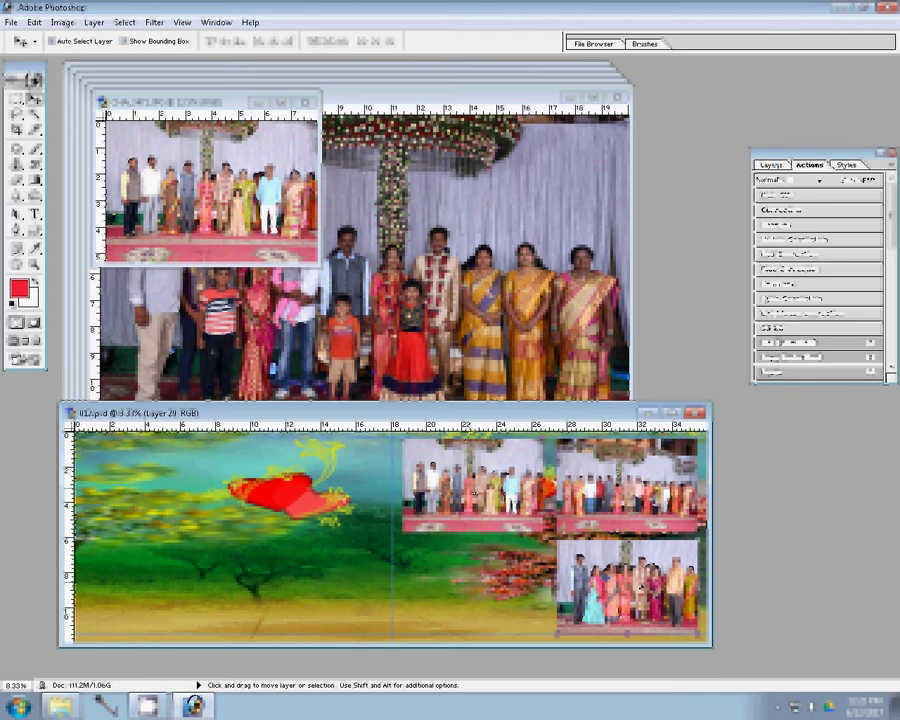
pyautogui.press('F7')
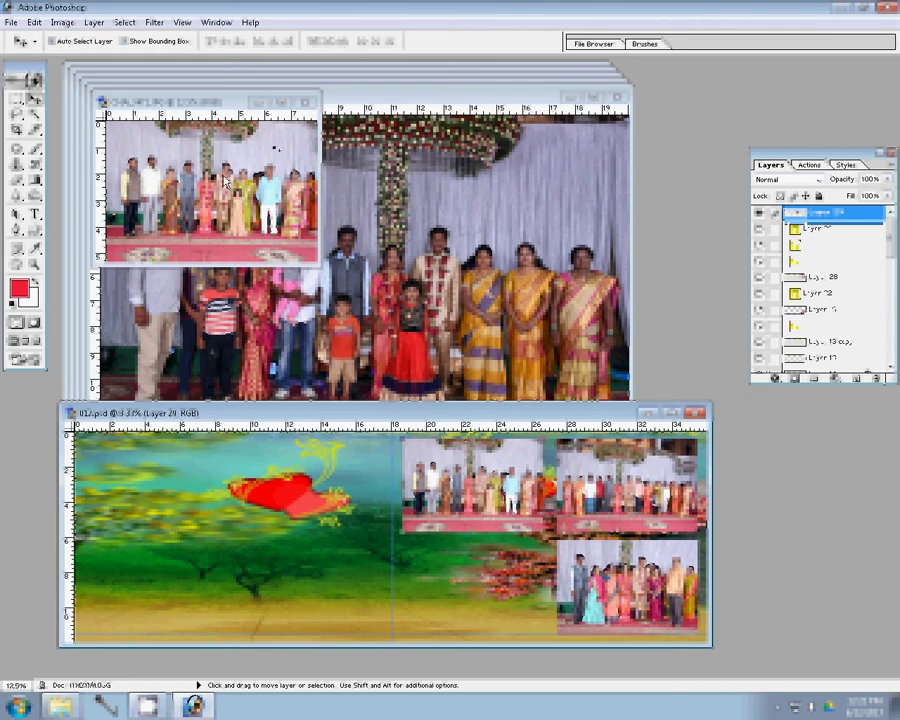
pyautogui.click(307, 103)
# Resize CHA_3470 and place it in the lower-middle slot below the upper-middle photo, then close it
pyautogui.press('Escape')
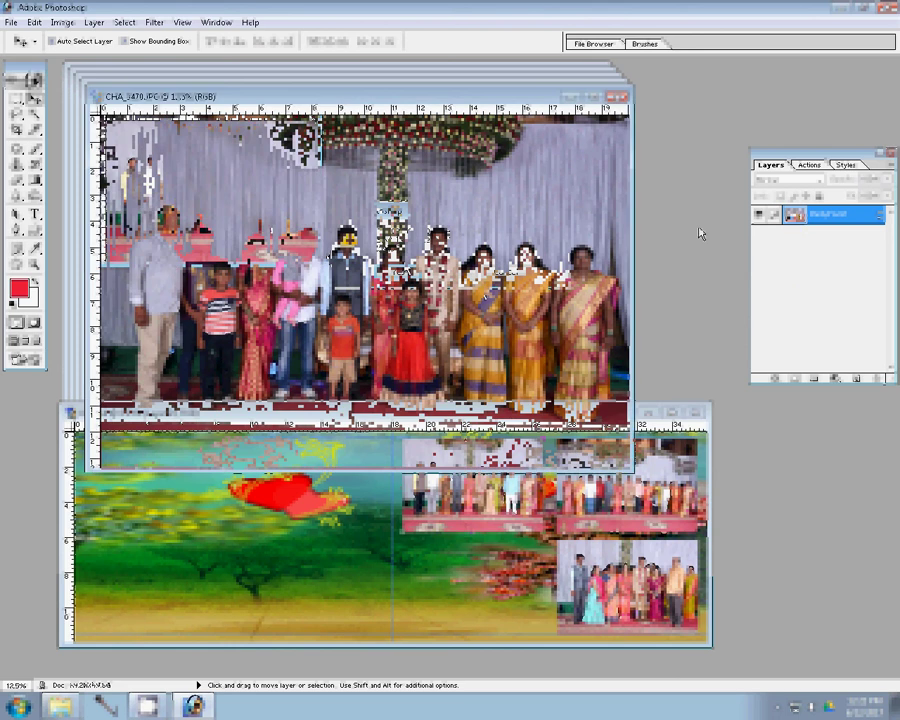
pyautogui.hotkey('ctrl', 'alt', 'i')
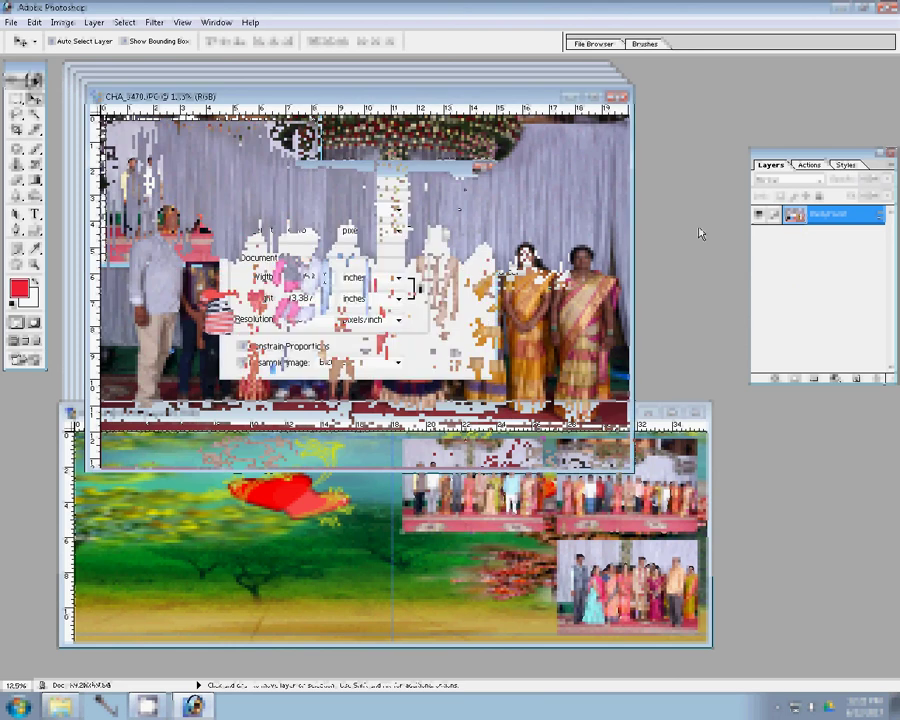
pyautogui.write('0')
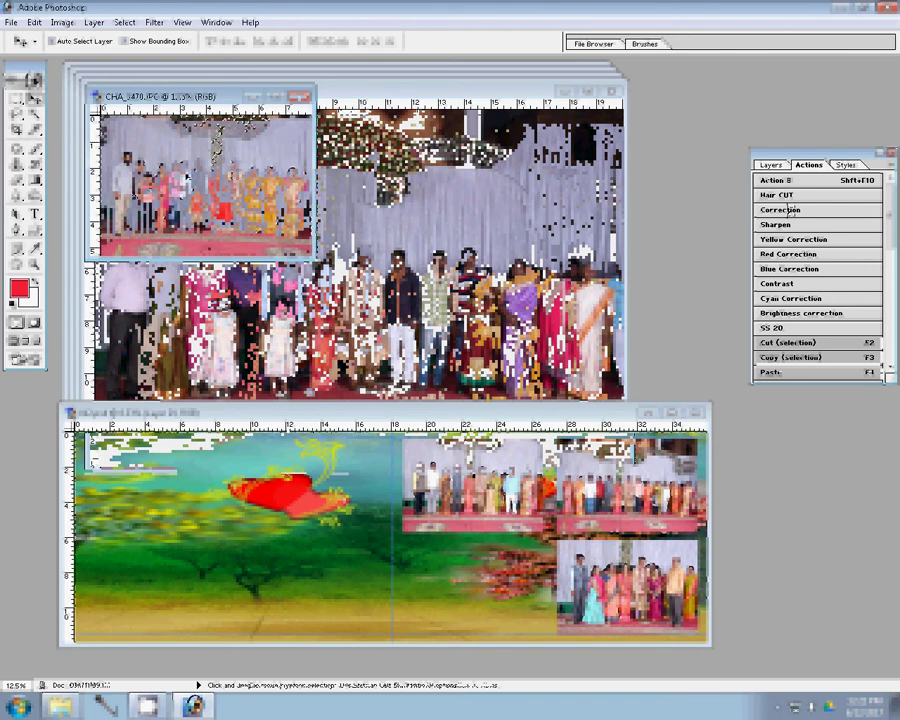
pyautogui.click(490, 533)
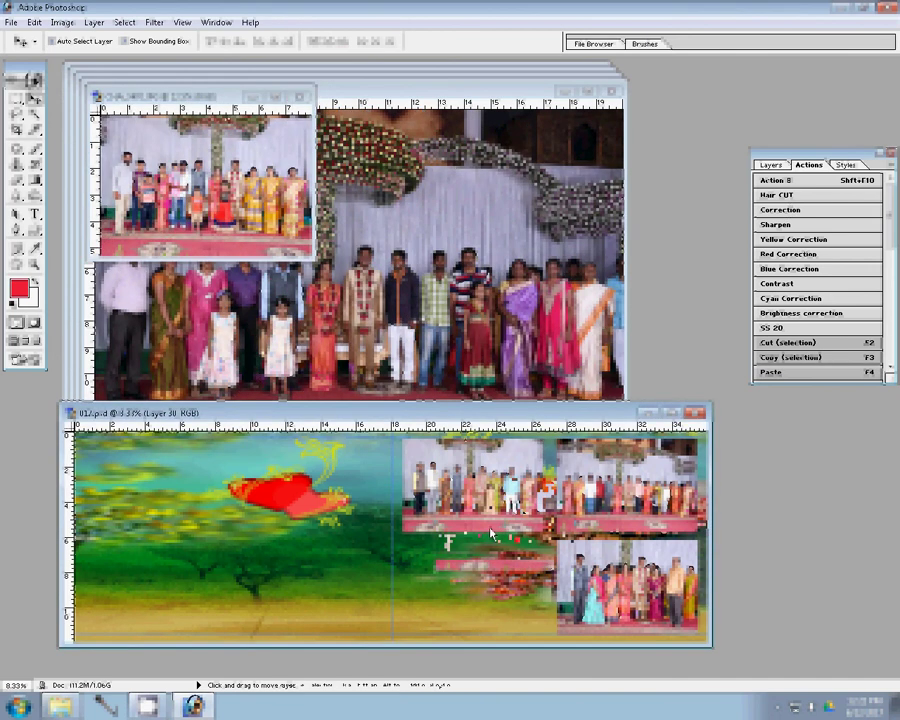
pyautogui.moveTo(490, 533); pyautogui.dragTo(486, 560)
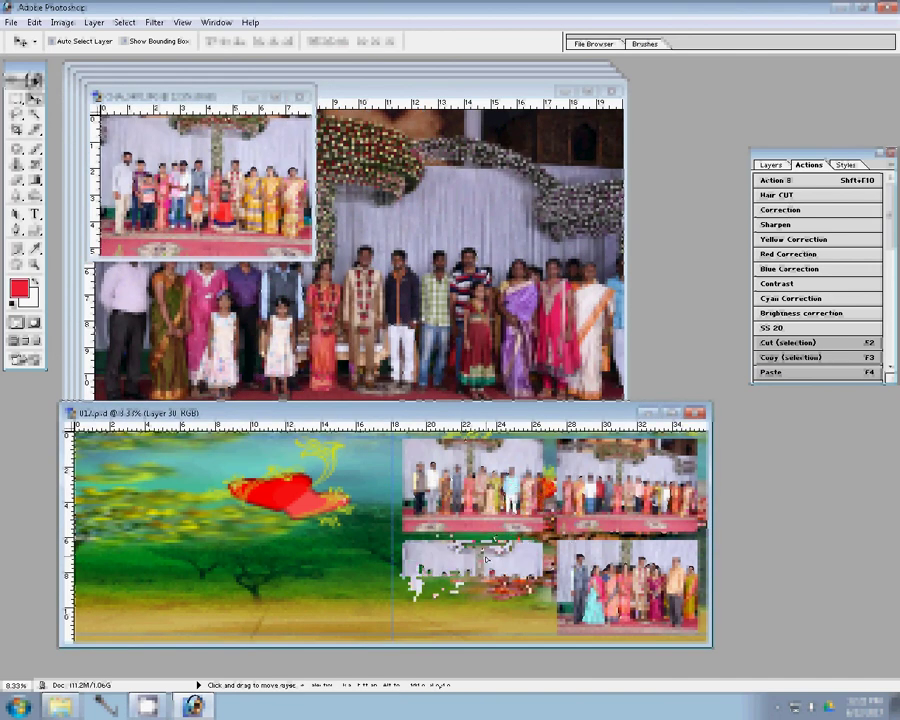
pyautogui.click(173, 228)
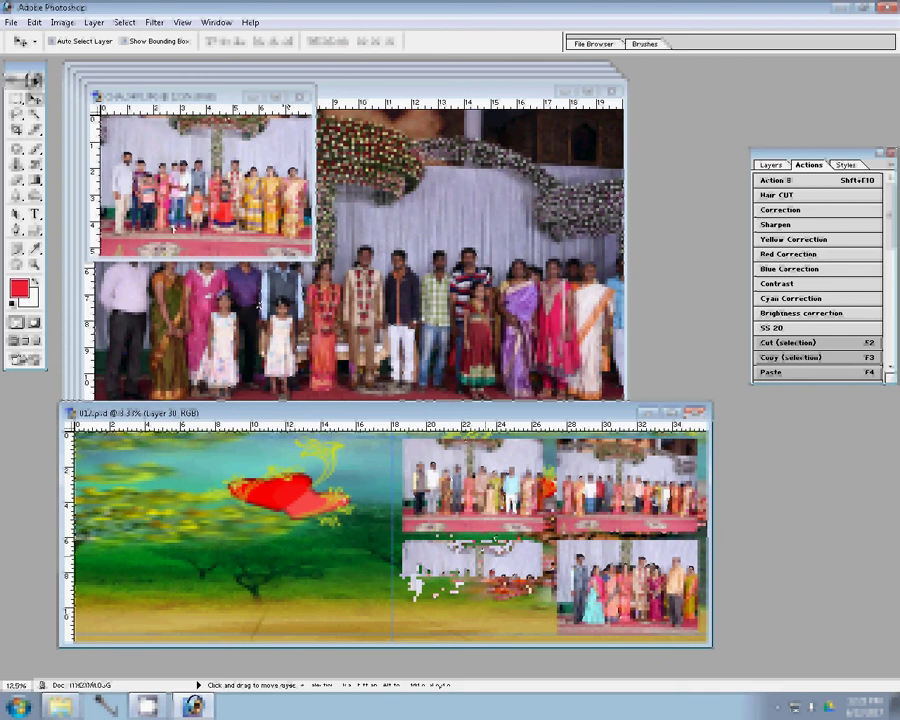
pyautogui.click(298, 97)
# Close the previous photo unsaved and shrink the stage group photo with Image Size
pyautogui.click(453, 271)
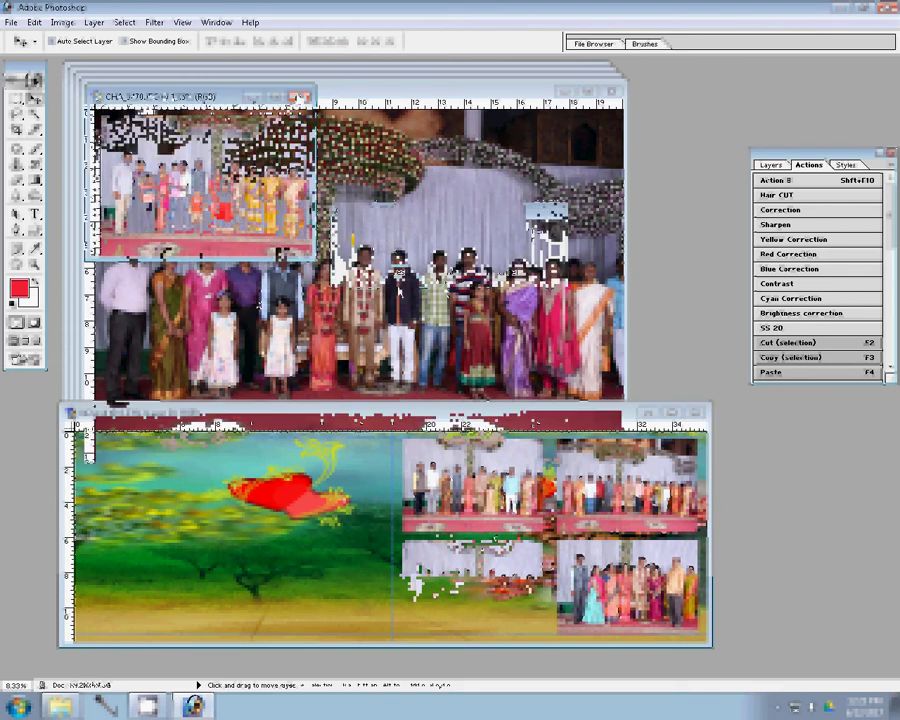
pyautogui.hotkey('ctrl', 'alt', 'i')
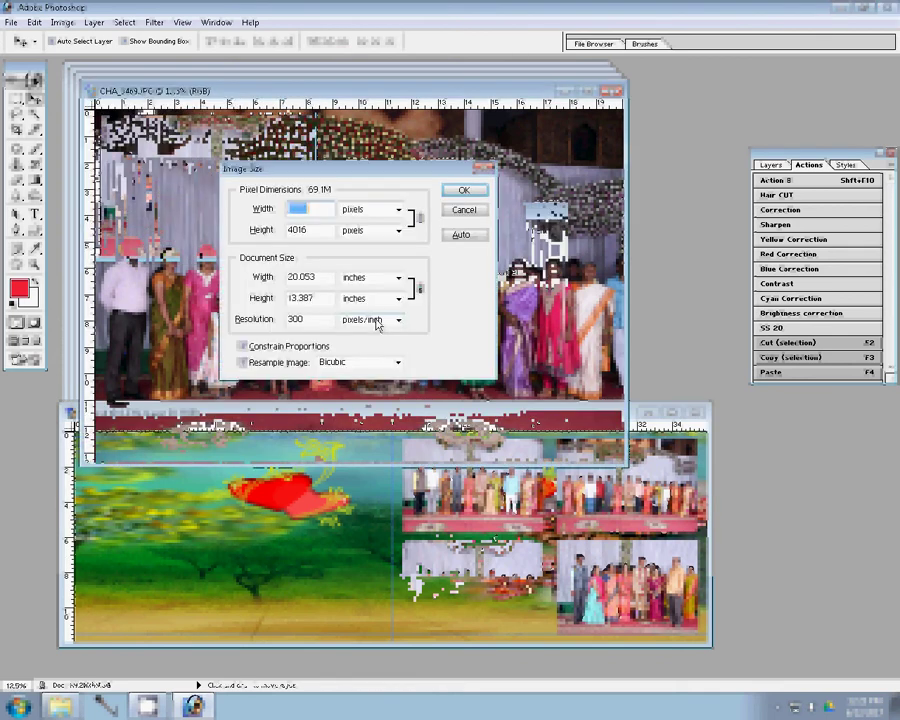
pyautogui.press('Tab')
pyautogui.press('Tab')
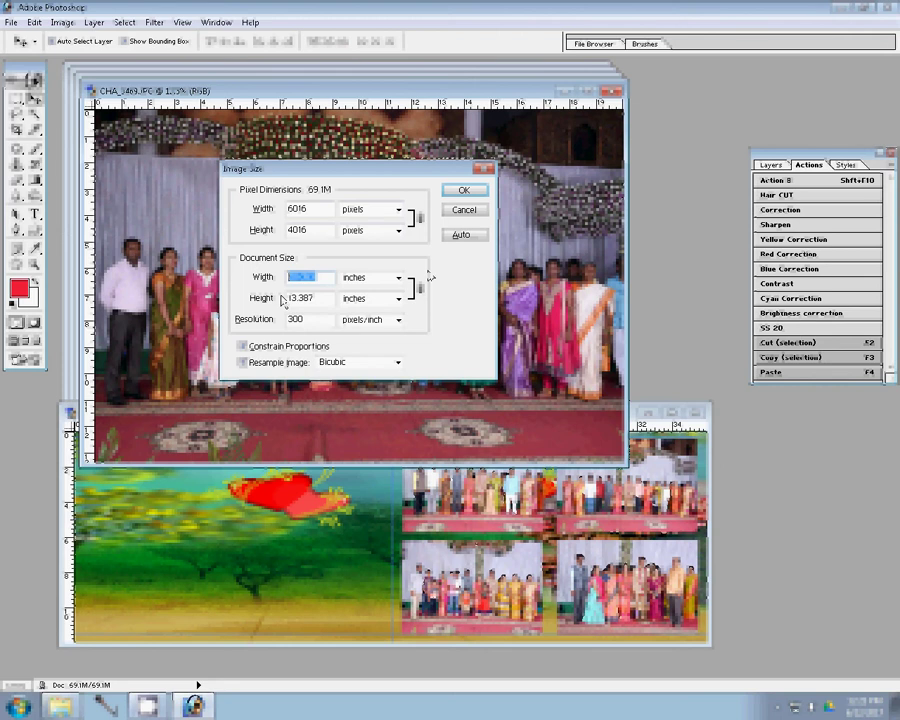
pyautogui.click(453, 192)
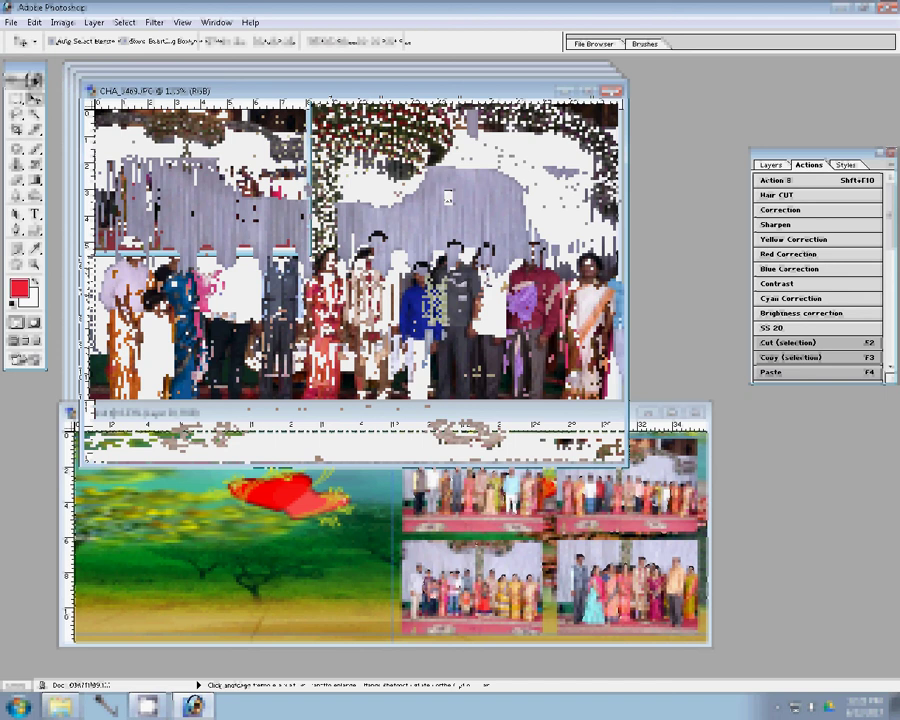
pyautogui.press('z')
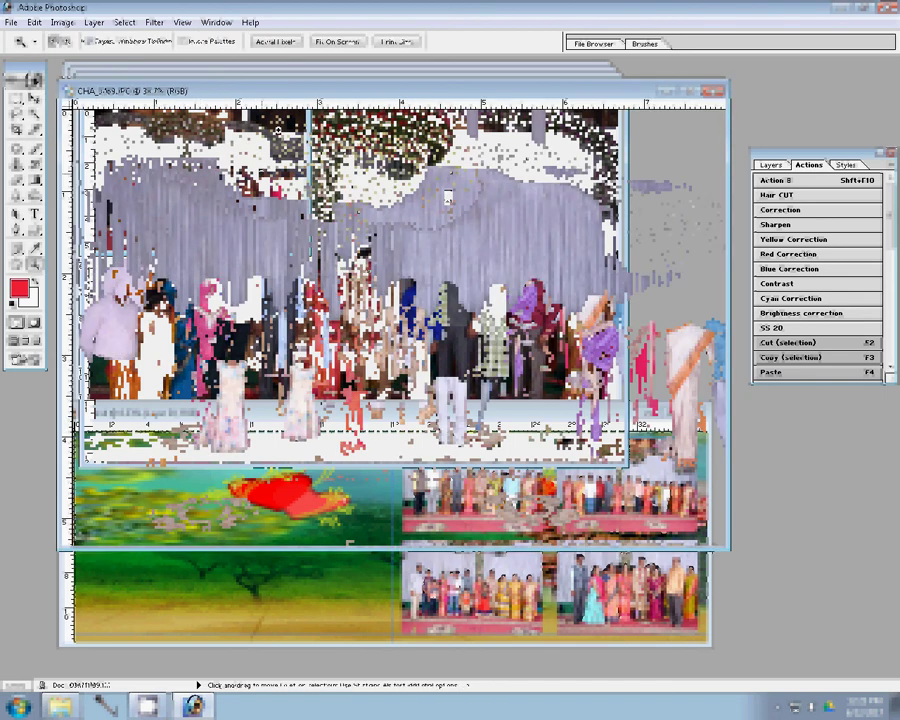
pyautogui.press('v')
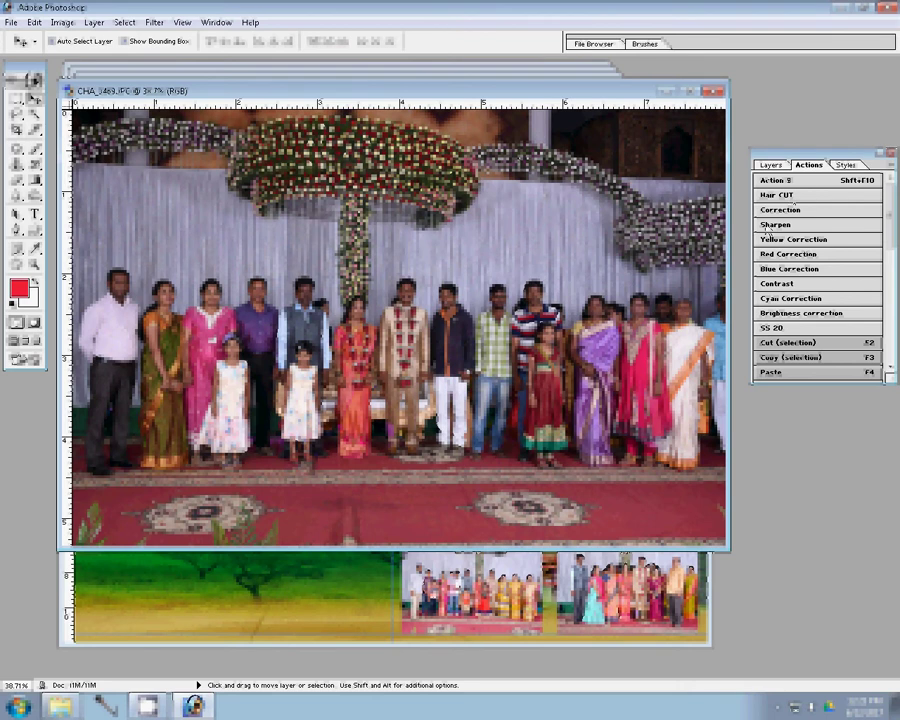
# Sharpen and colour-correct it, nudge it into 012.psd's bottom row, and close it unsaved
pyautogui.click(796, 224)
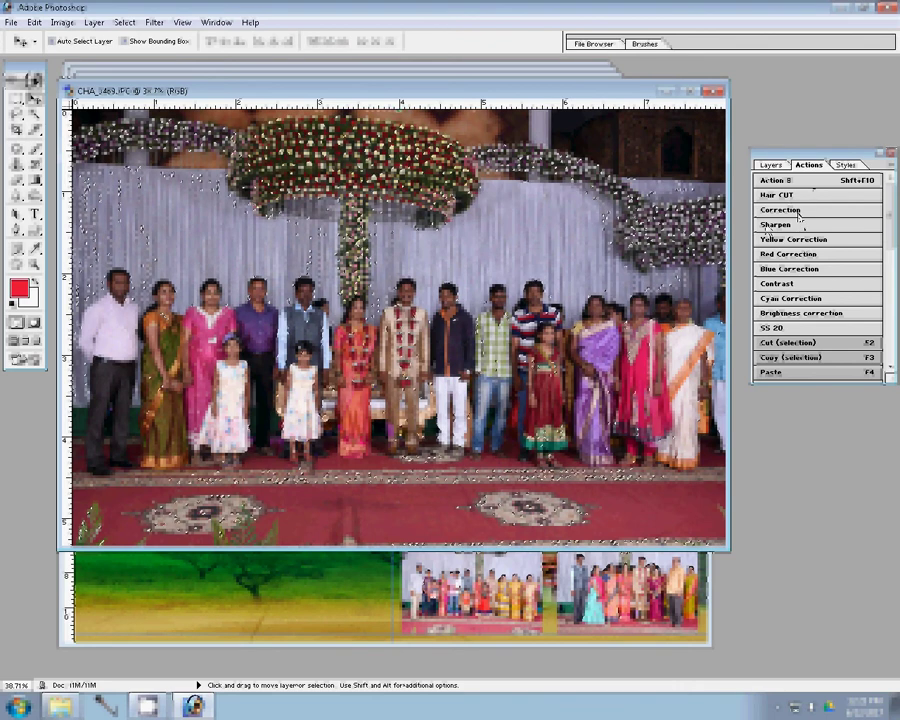
pyautogui.click(798, 213)
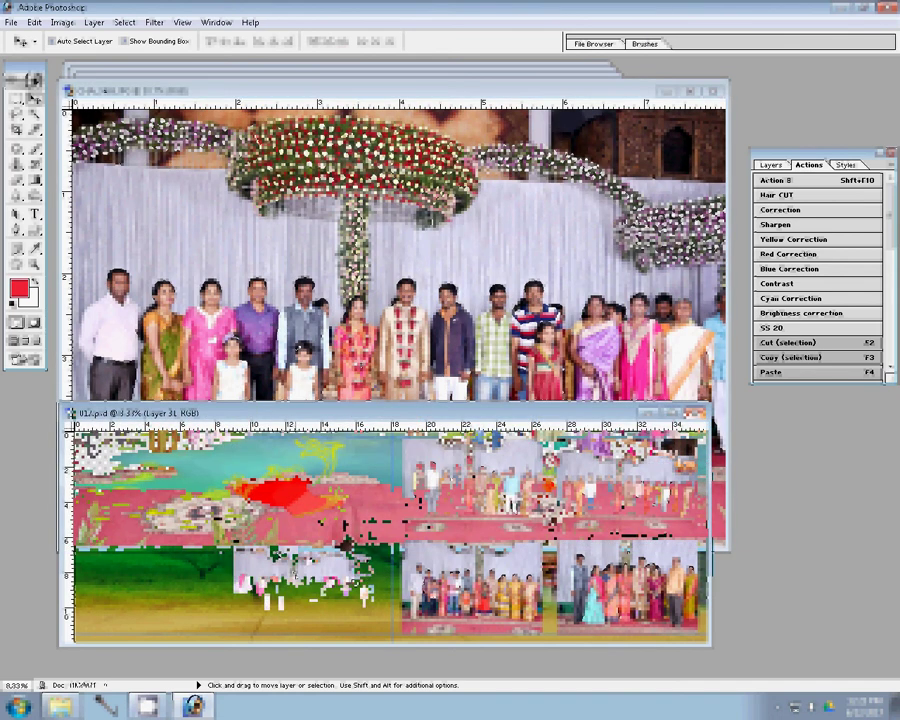
pyautogui.moveTo(294, 577); pyautogui.dragTo(300, 577)
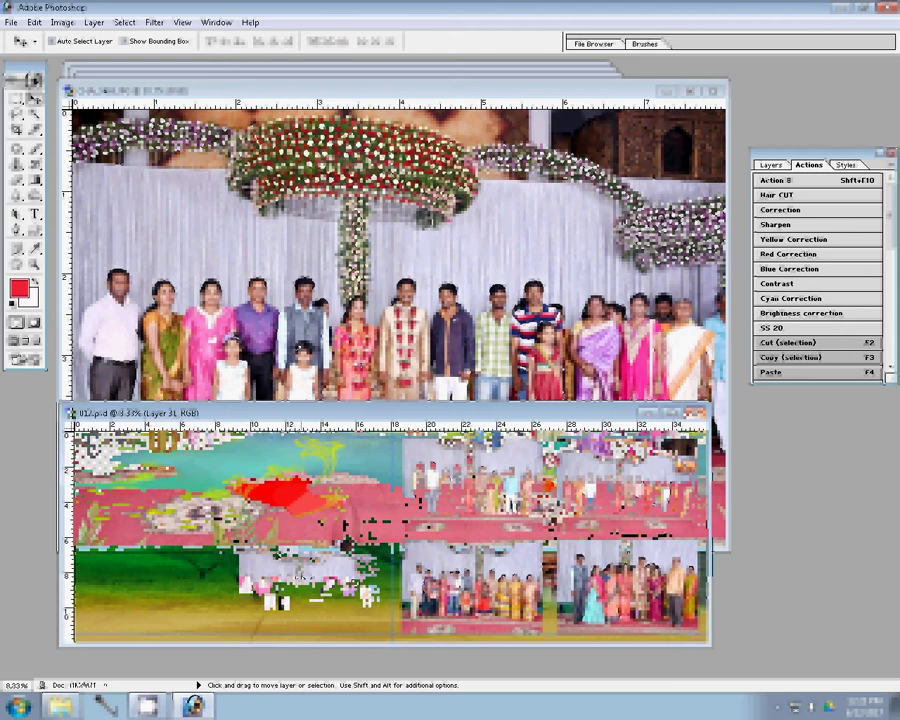
pyautogui.click(497, 245)
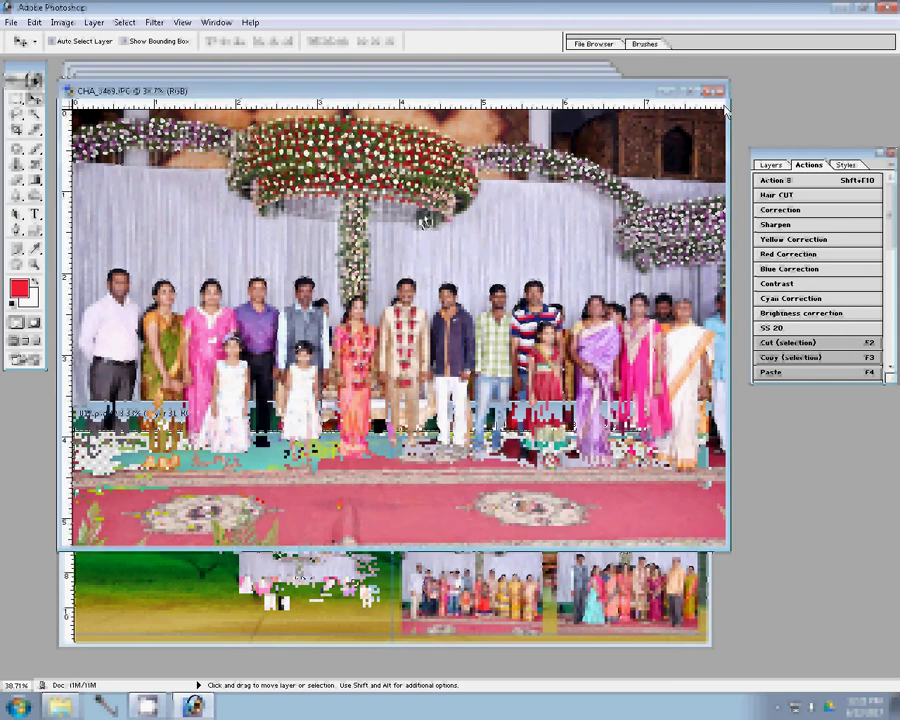
pyautogui.hotkey('ctrl', 'w')
pyautogui.click(462, 270)
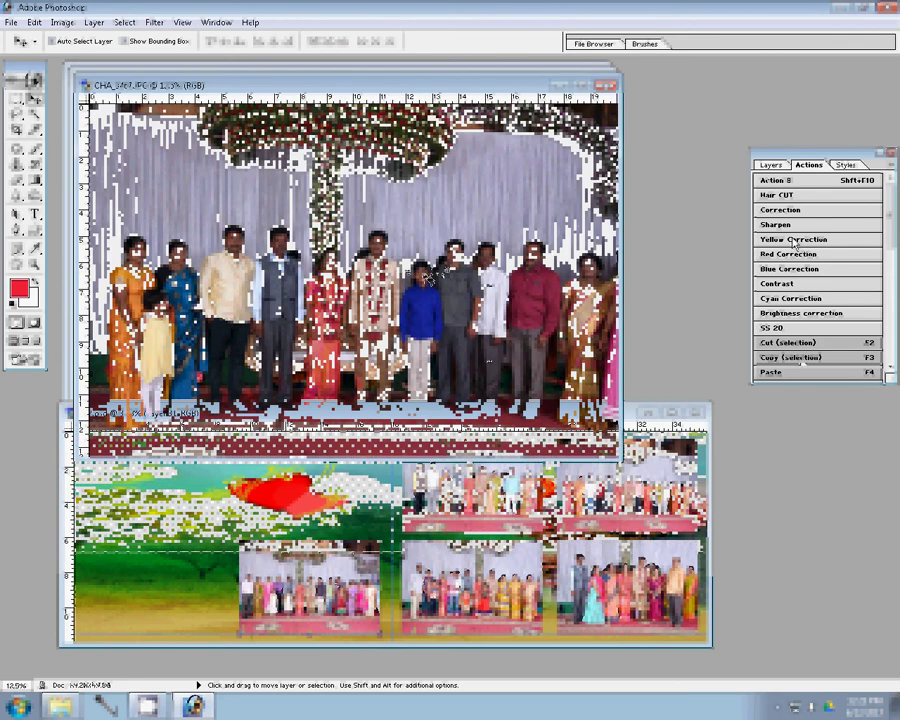
# Resize the next group photo to 8 inches wide using Action 8
pyautogui.click(838, 190)
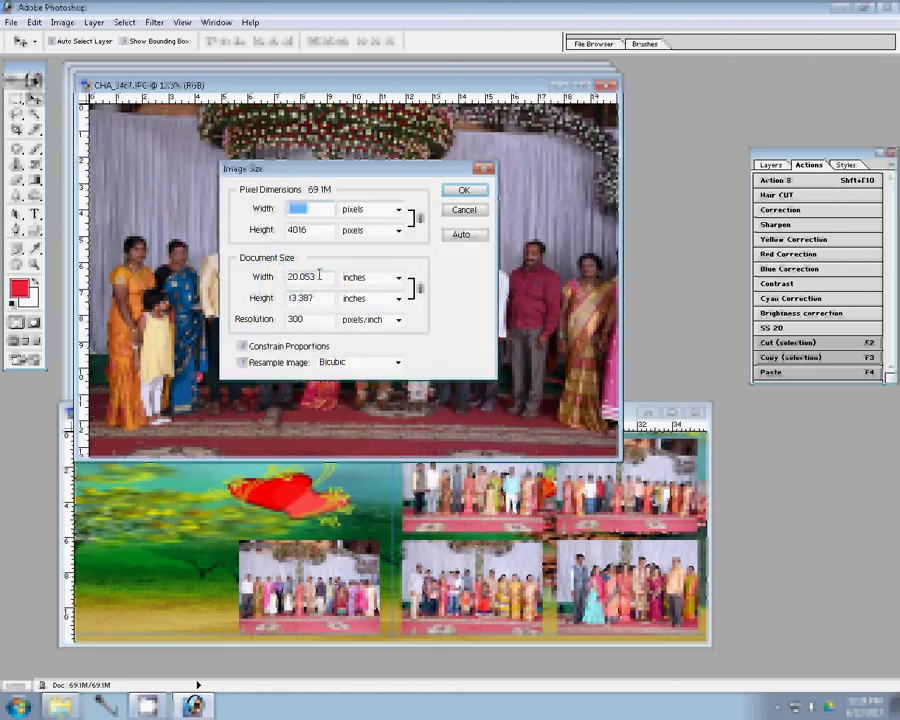
pyautogui.write('8')
pyautogui.click(461, 190)
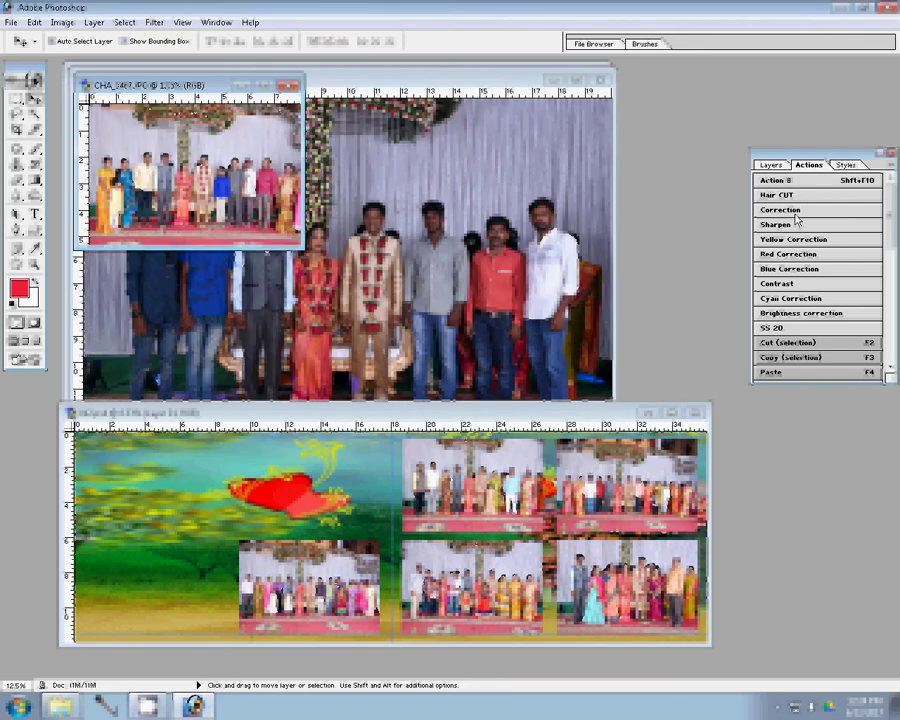
# Paste it into 012.psd, shift it left into the top row, and close the original unsaved
pyautogui.press('F4')
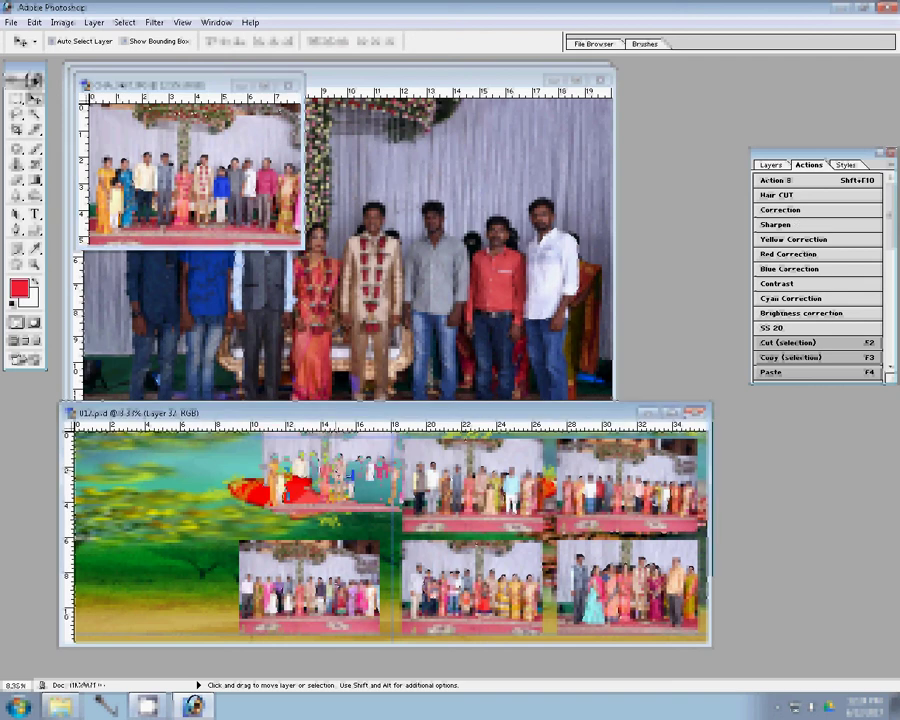
pyautogui.moveTo(330, 475); pyautogui.dragTo(307, 475)
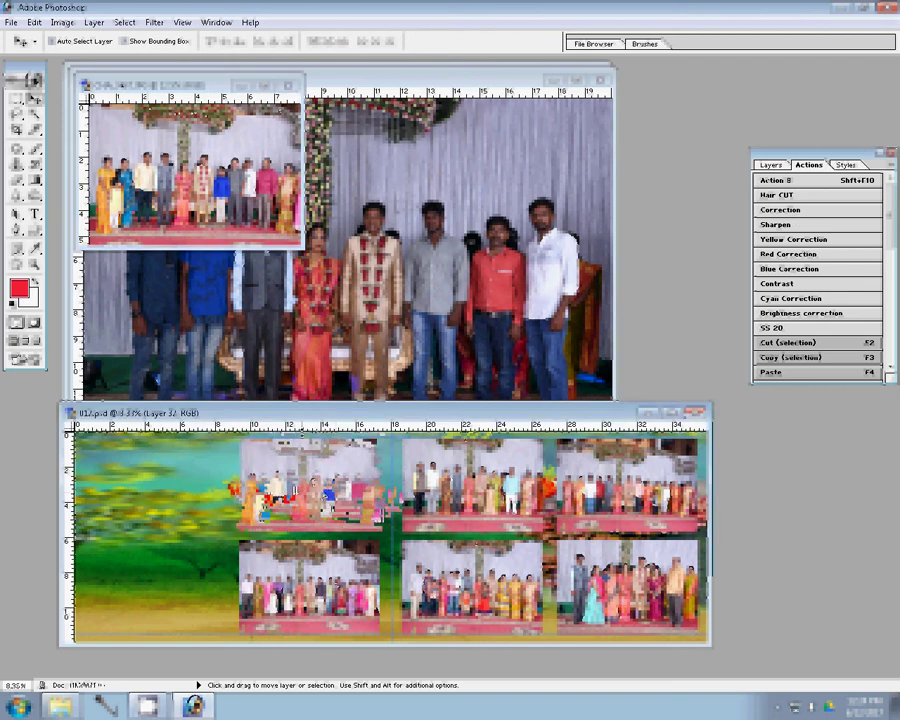
pyautogui.click(227, 218)
pyautogui.hotkey('ctrl', 'w')
pyautogui.click(455, 270)
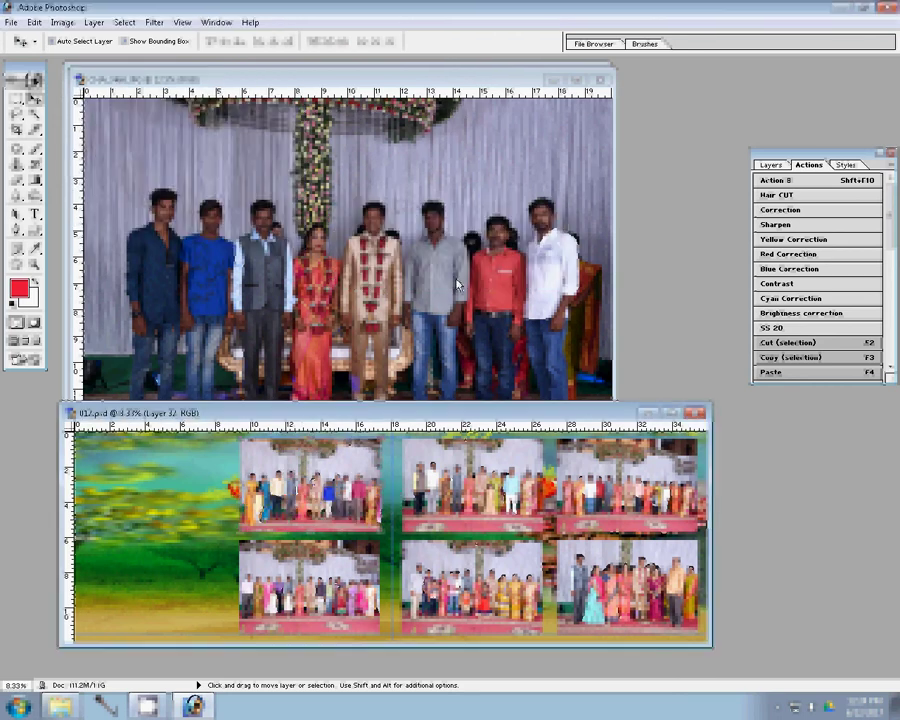
# Resize and colour-correct CHA_3466, paste it top-left in 012.psd, and close it unsaved
pyautogui.click(457, 285)
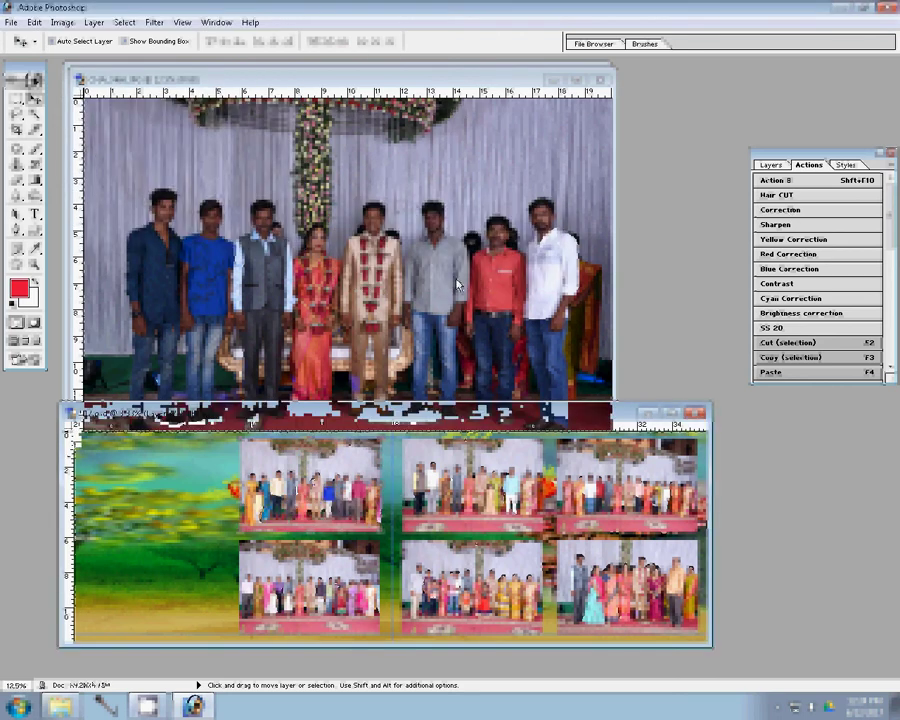
pyautogui.hotkey('ctrl', 'alt', 'i')
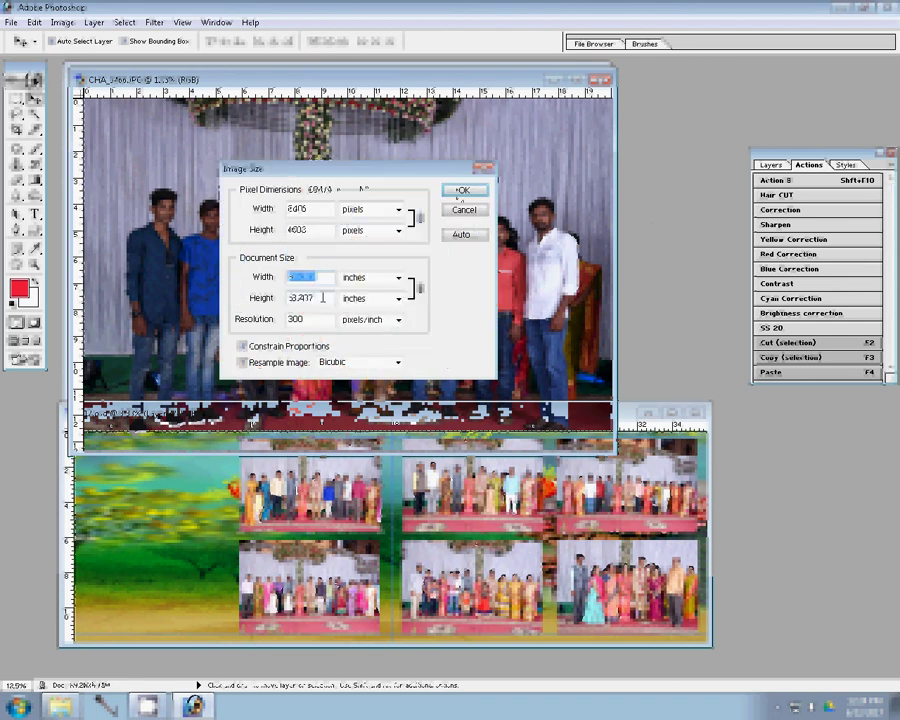
pyautogui.click(460, 193)
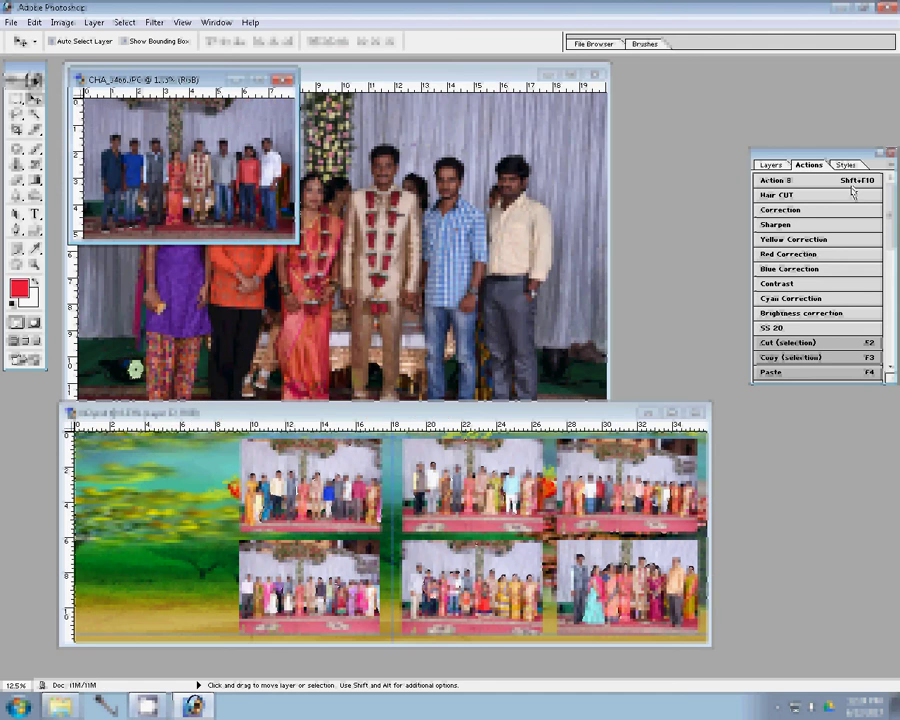
pyautogui.hotkey('ctrl', 'a')
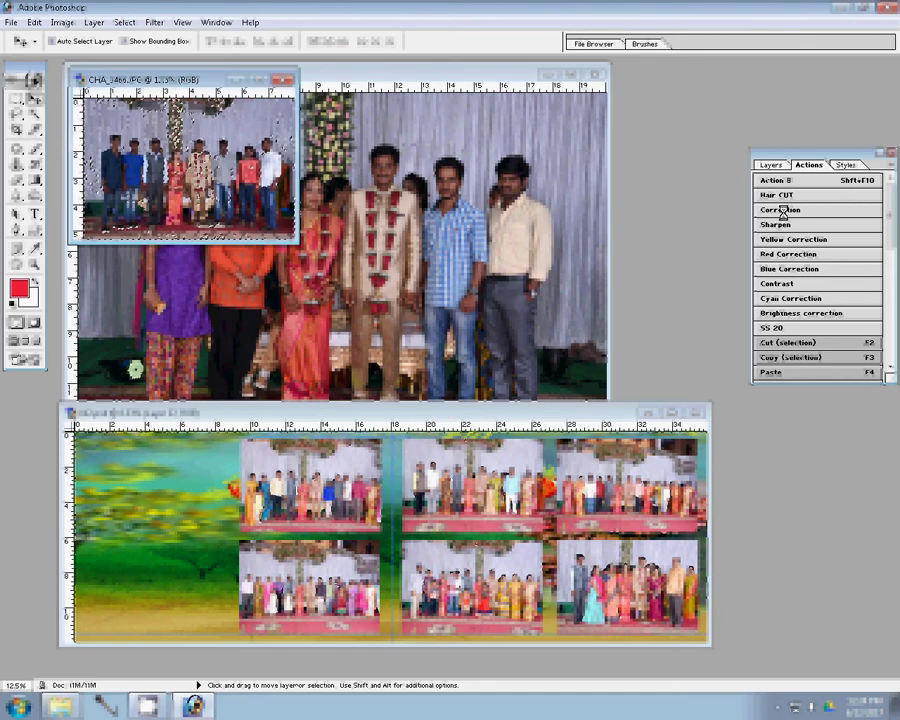
pyautogui.click(782, 211)
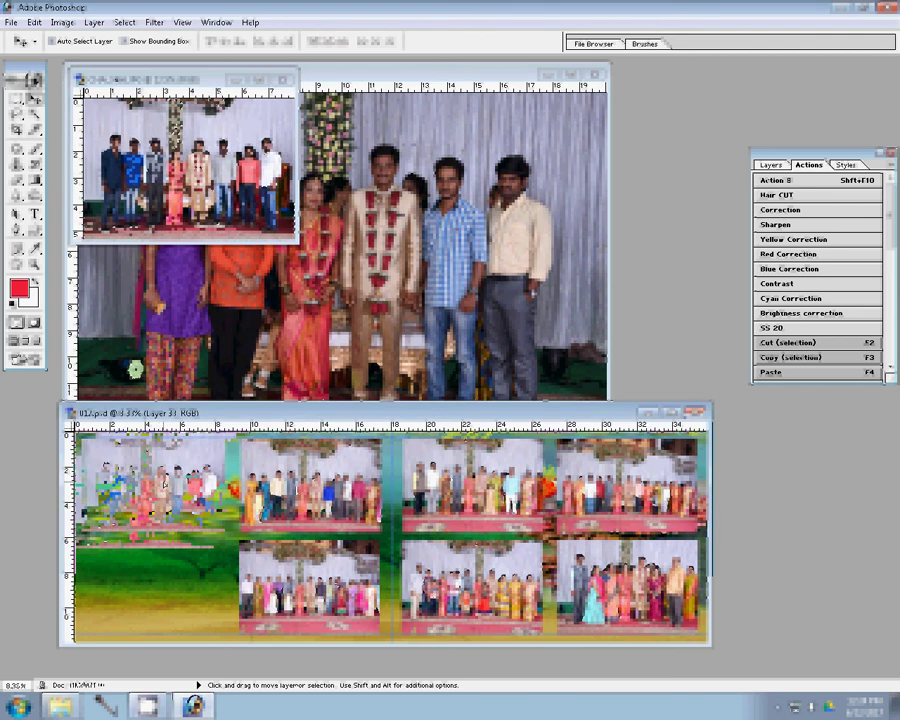
pyautogui.click(285, 79)
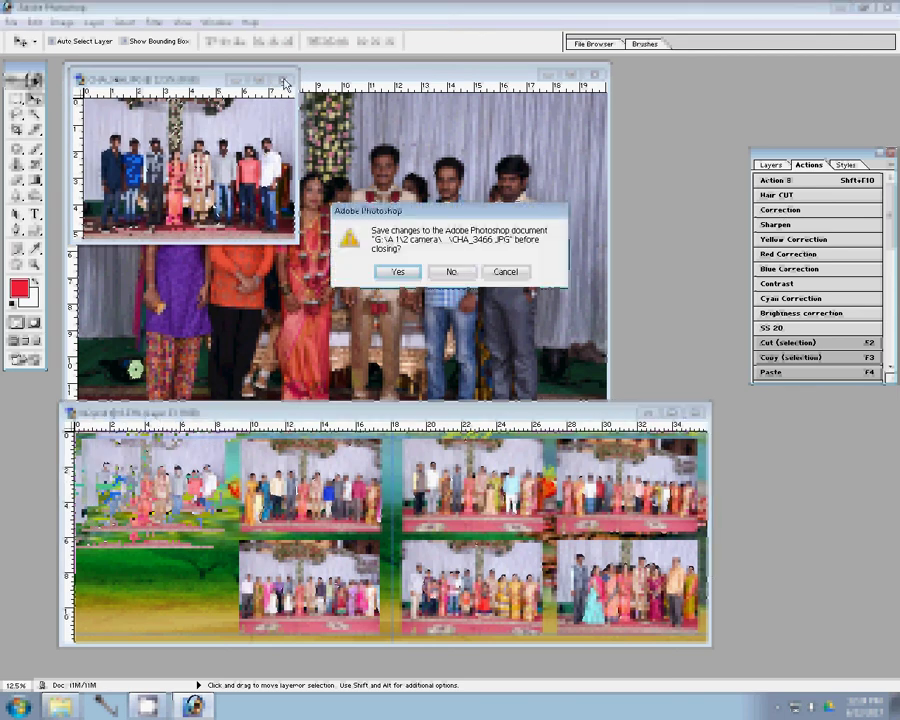
pyautogui.click(451, 272)
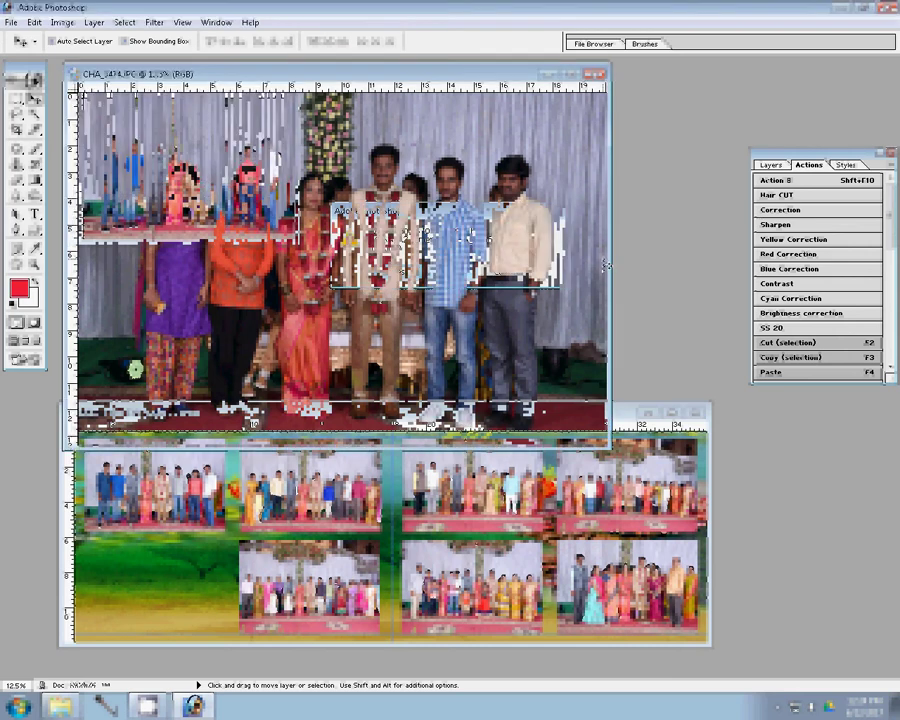
# Resize CHA_3474 and run the Correction action to paste it into the bottom-left slot
pyautogui.hotkey('ctrl', 'alt', 'i')
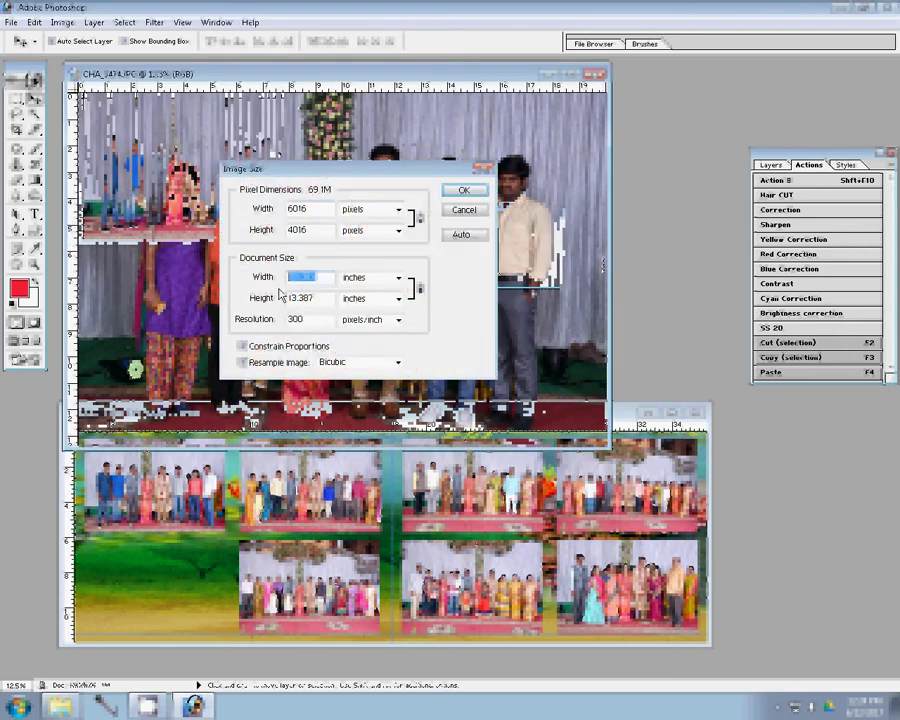
pyautogui.click(466, 189)
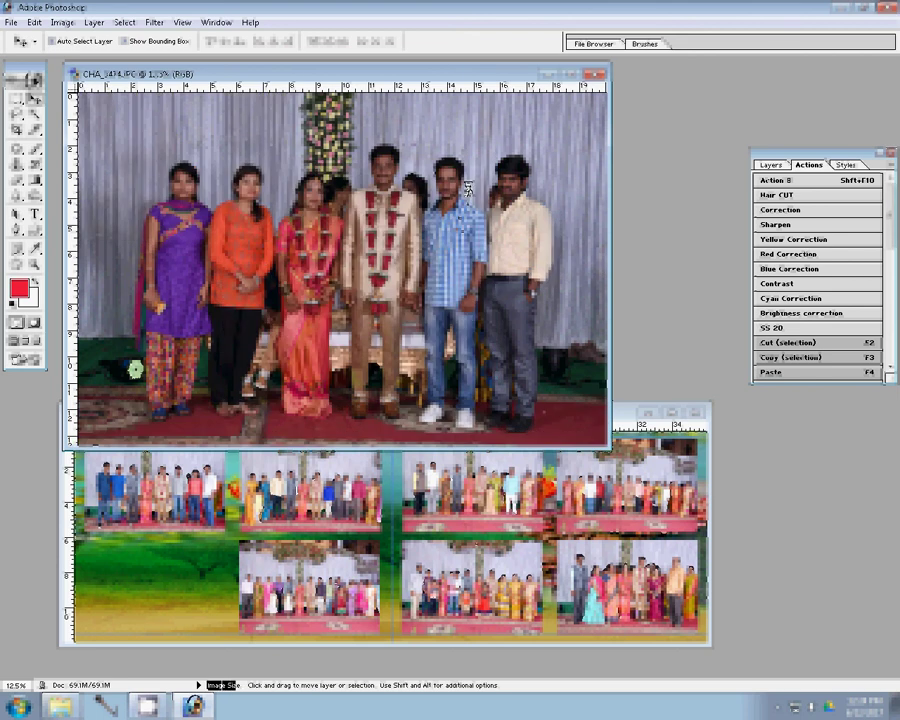
pyautogui.moveTo(466, 189); pyautogui.dragTo(462, 224)
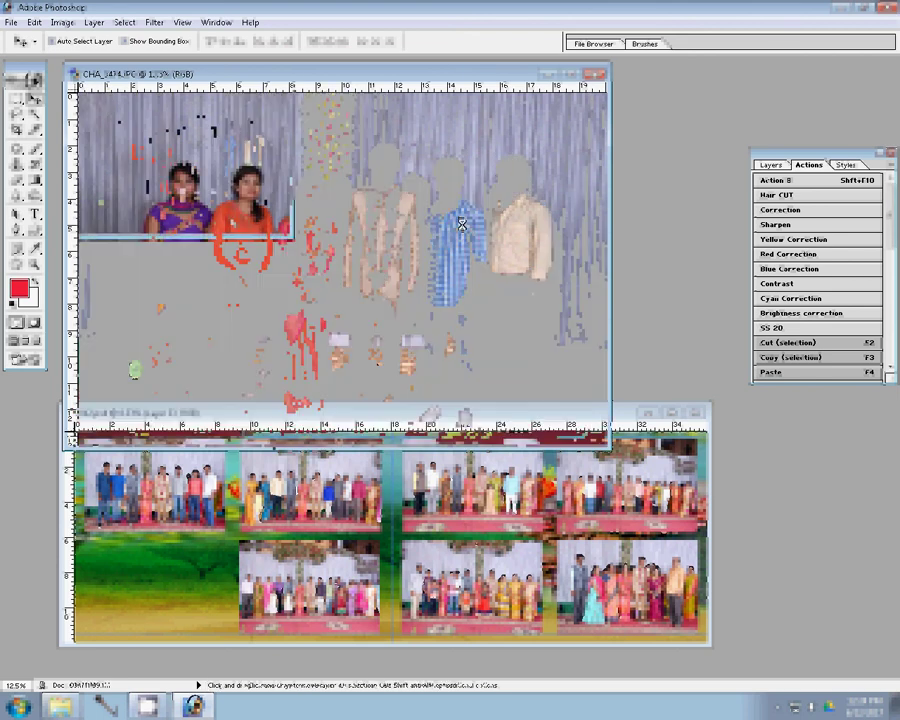
pyautogui.click(802, 209)
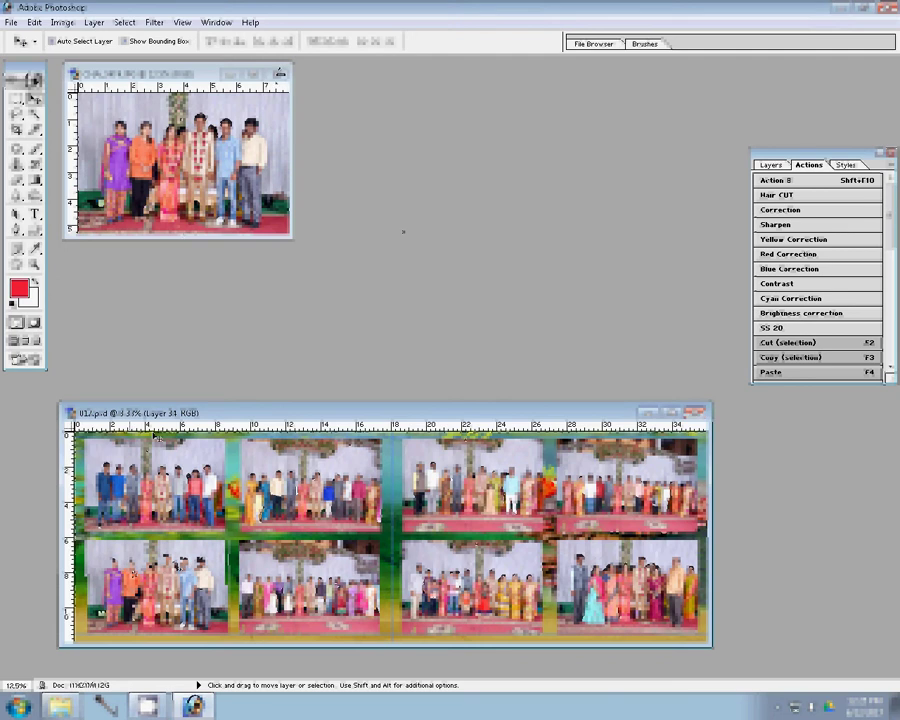
# Give the bottom-left photo a 2 px outside stroke filled with the red pattern
pyautogui.click(776, 181)
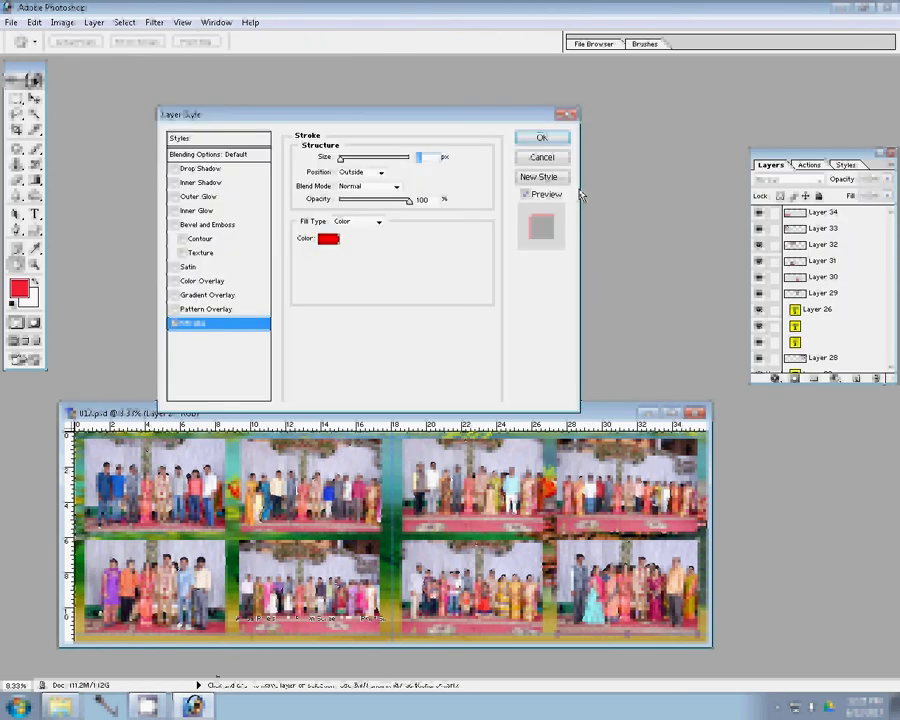
pyautogui.write('3')
pyautogui.click(377, 221)
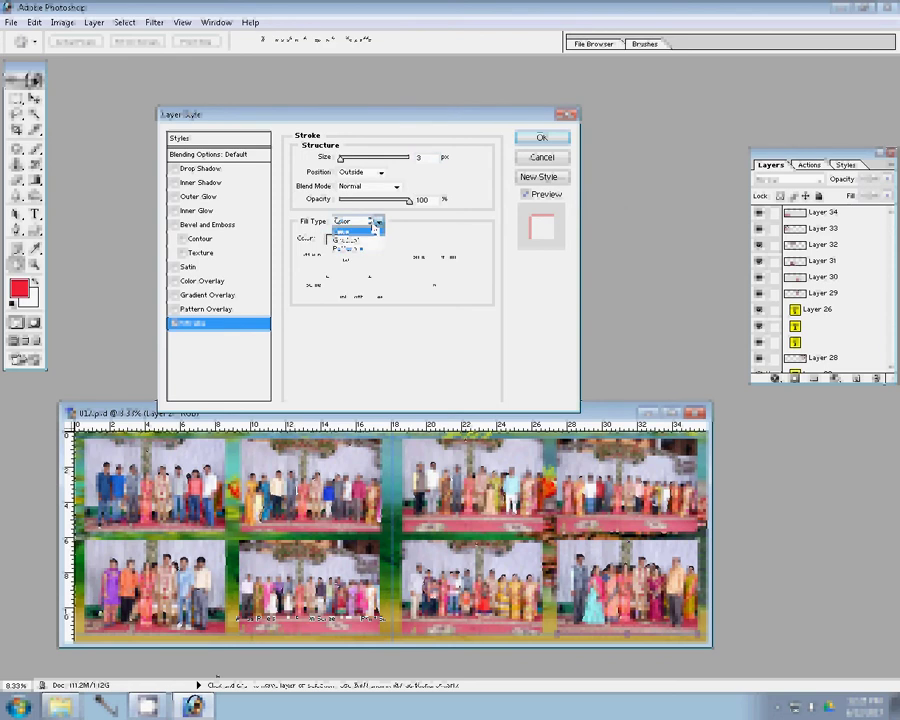
pyautogui.press('Down')
pyautogui.press('Down')
pyautogui.click(371, 262)
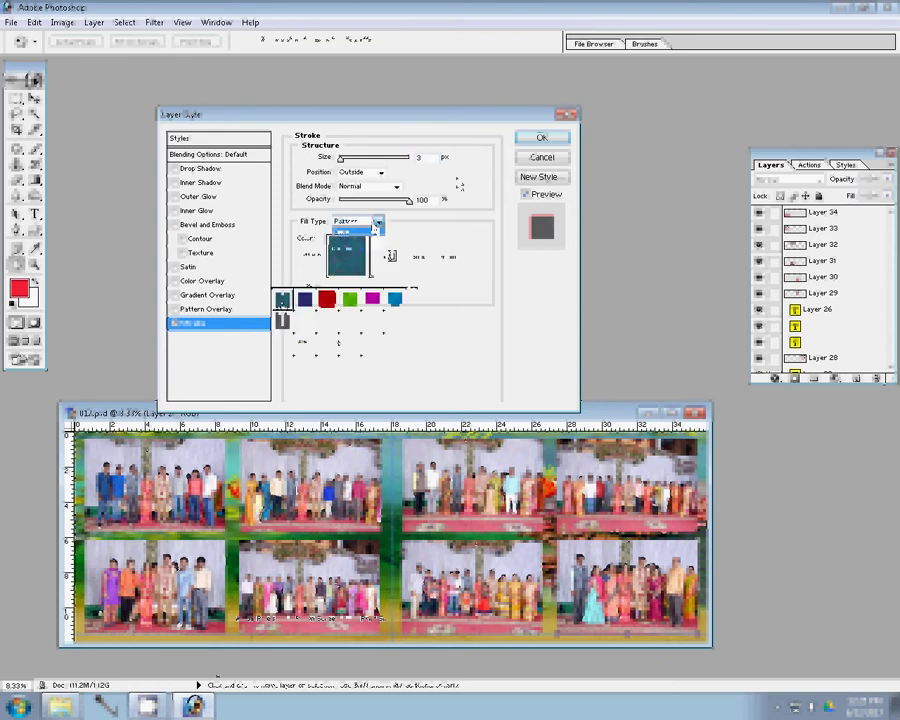
pyautogui.click(327, 300)
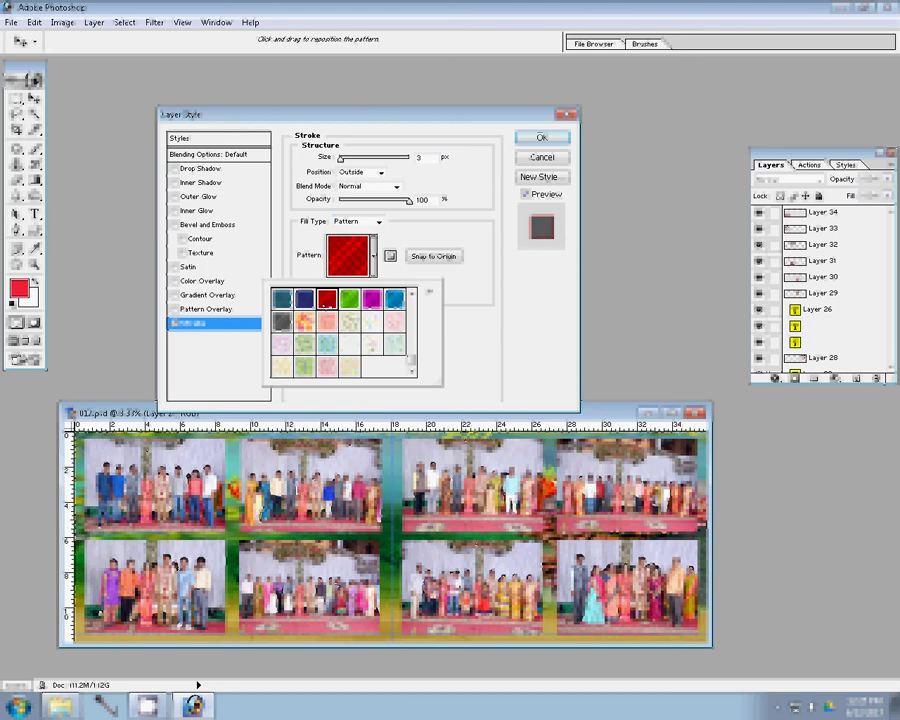
pyautogui.press('Return')
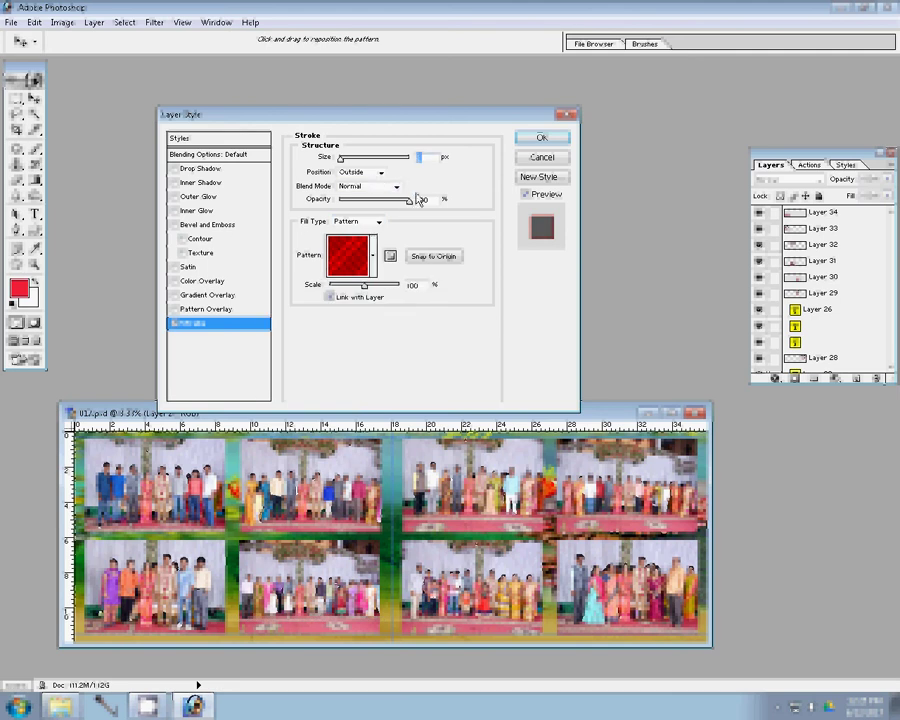
pyautogui.write('2')
pyautogui.click(541, 140)
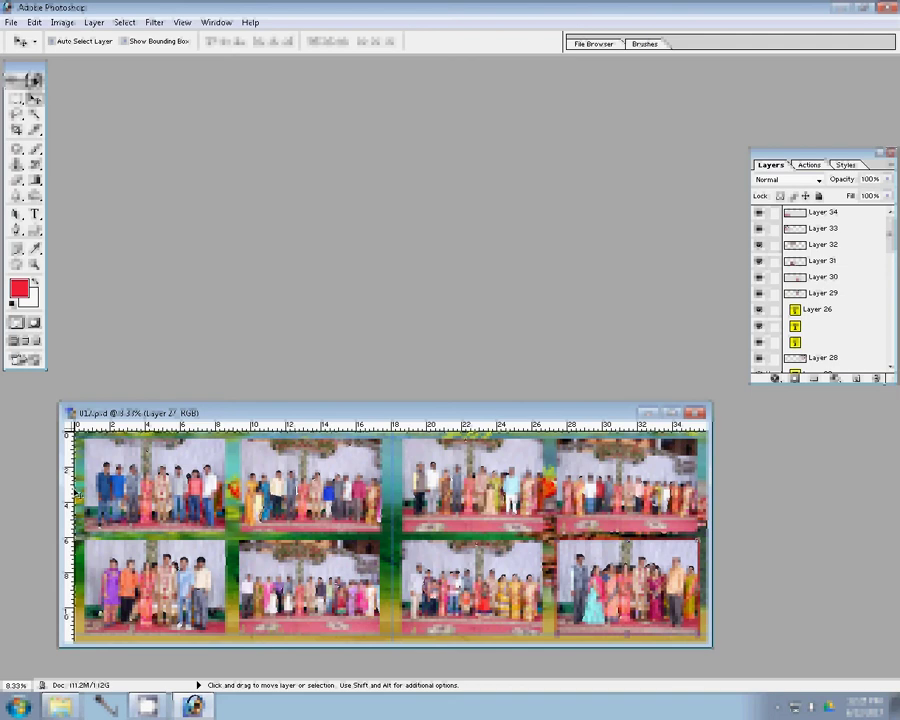
# Select Layer 34 and Layer 28 in the Layers panel
pyautogui.click(857, 216)
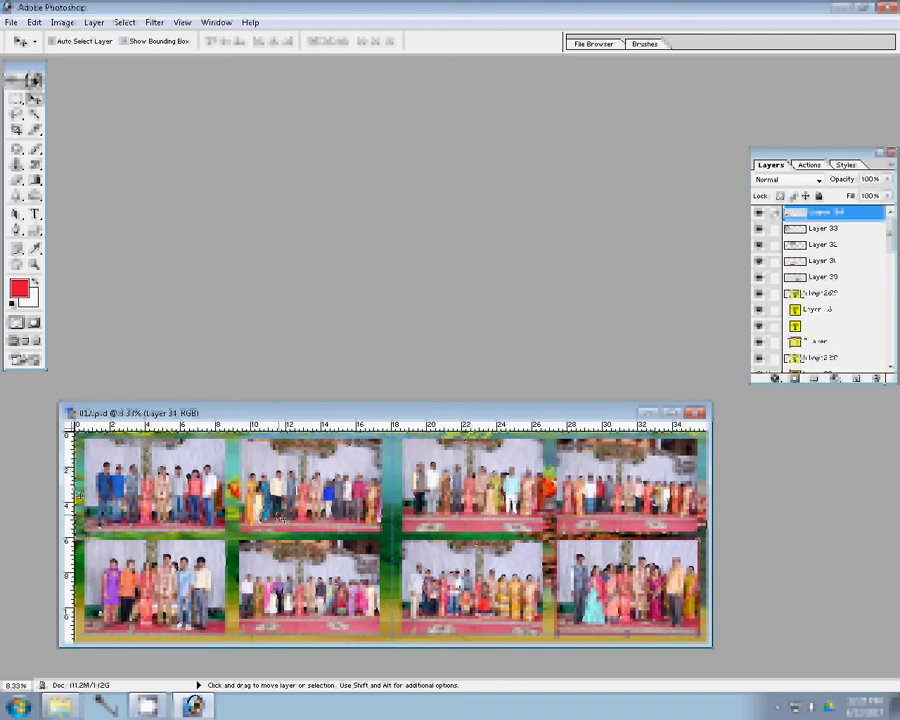
pyautogui.scroll(-2, 820, 290)
pyautogui.scroll(-2, 820, 290)
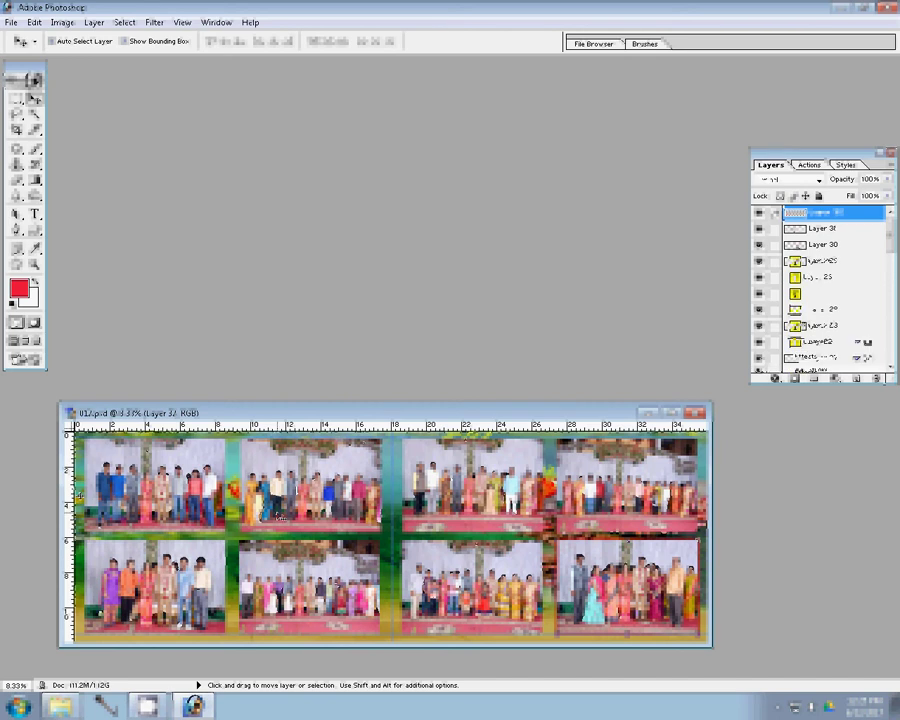
pyautogui.scroll(-2, 820, 290)
pyautogui.scroll(-1, 820, 290)
pyautogui.scroll(-2, 820, 290)
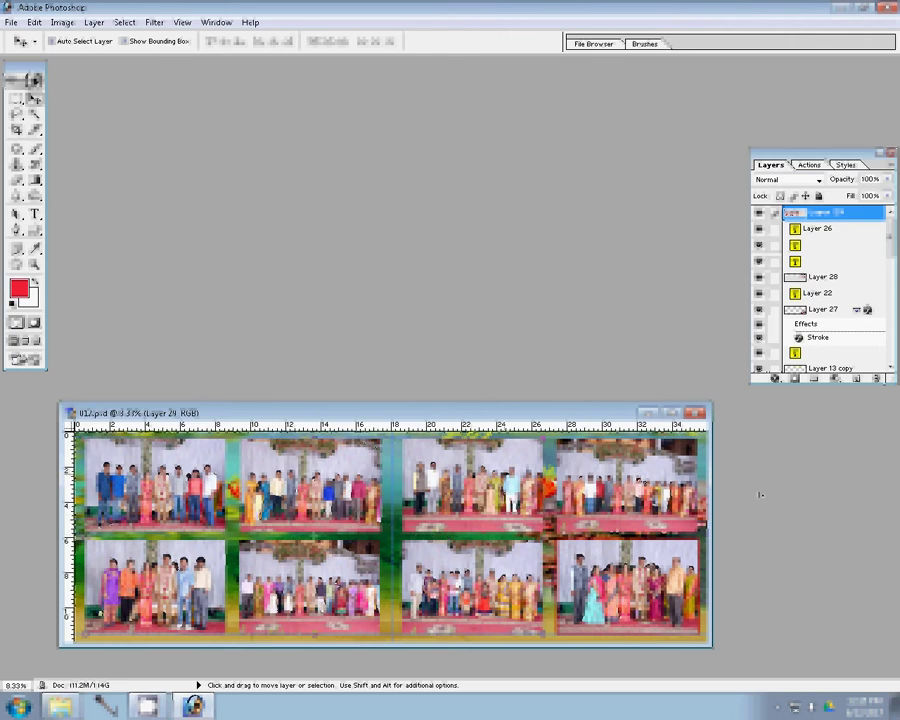
pyautogui.keyDown('ctrl'); pyautogui.click(628, 487); pyautogui.keyUp('ctrl')
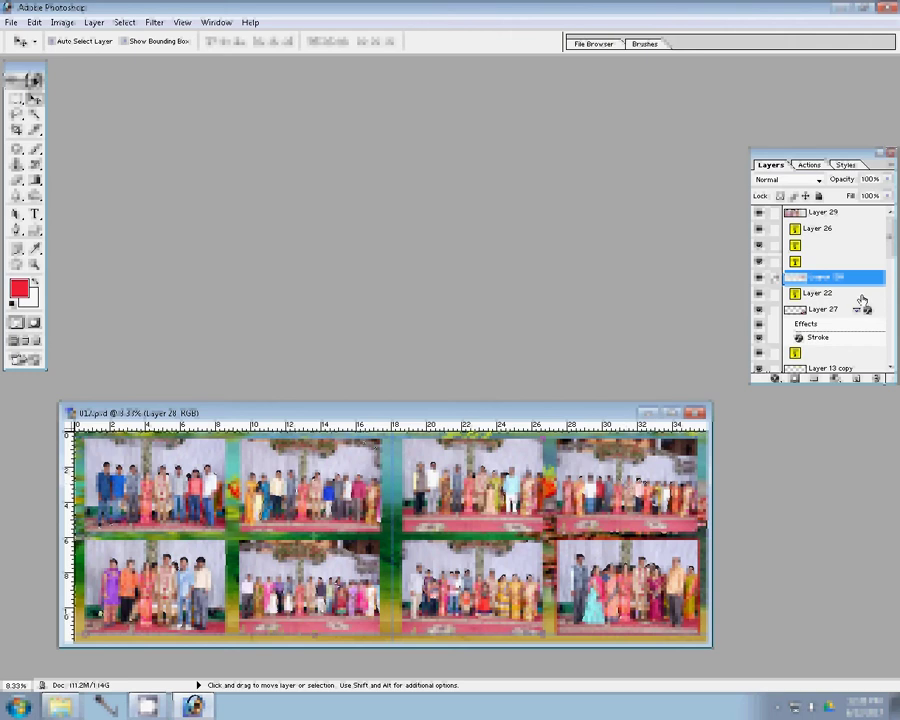
# Move Layer 22 and Layer 27 up the stack and merge down with Ctrl+E
pyautogui.moveTo(866, 309)
pyautogui.mouseDown()
pyautogui.moveTo(860, 300)
pyautogui.moveTo(759, 297)
pyautogui.mouseUp()
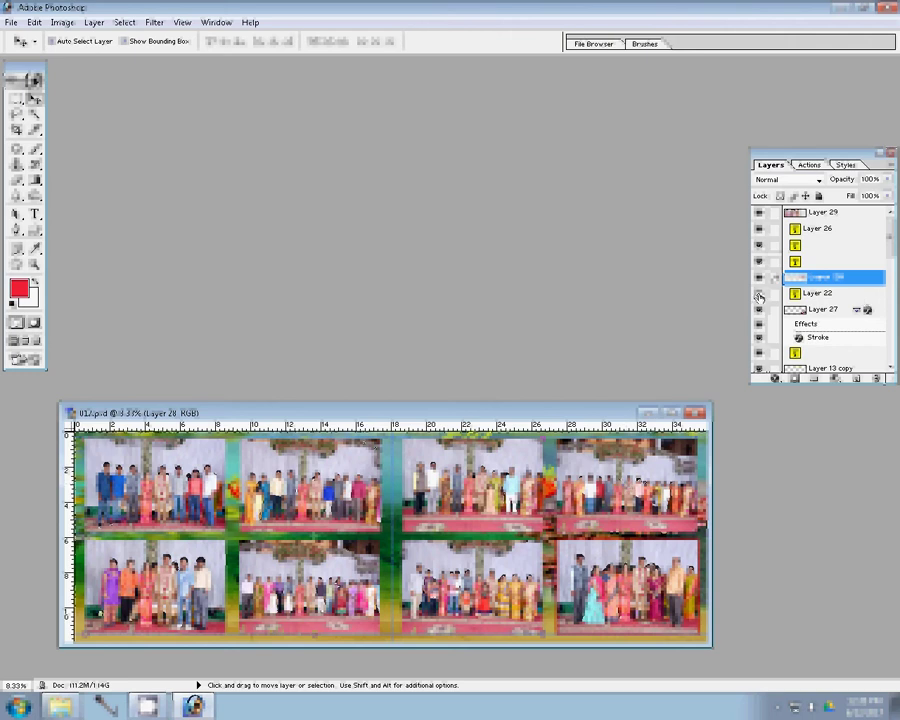
pyautogui.click(830, 293)
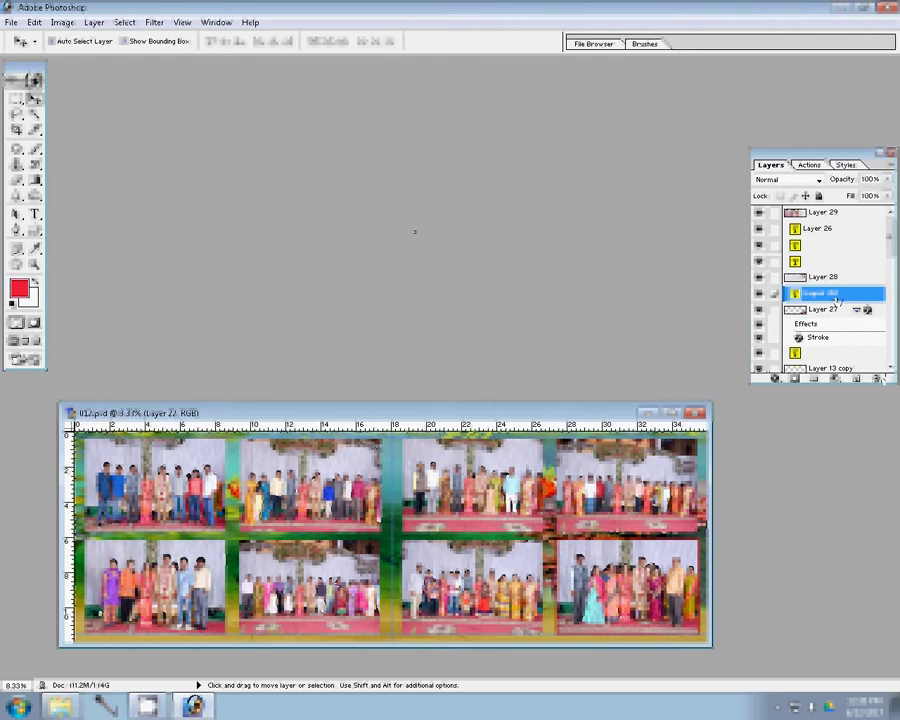
pyautogui.moveTo(837, 300); pyautogui.dragTo(826, 216)
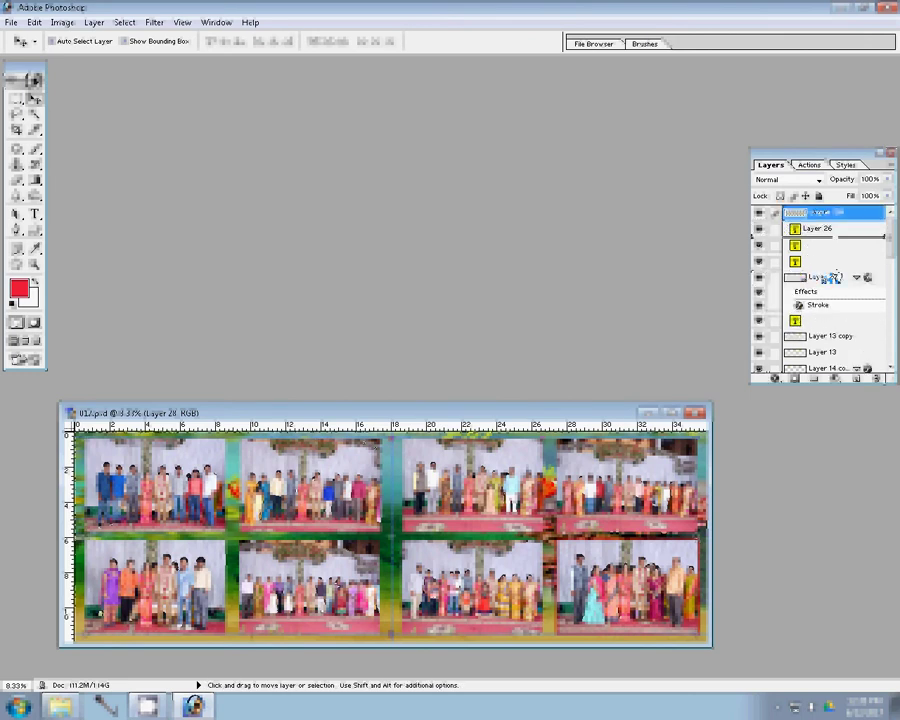
pyautogui.moveTo(833, 277); pyautogui.dragTo(836, 213)
pyautogui.hotkey('ctrl', 'e')
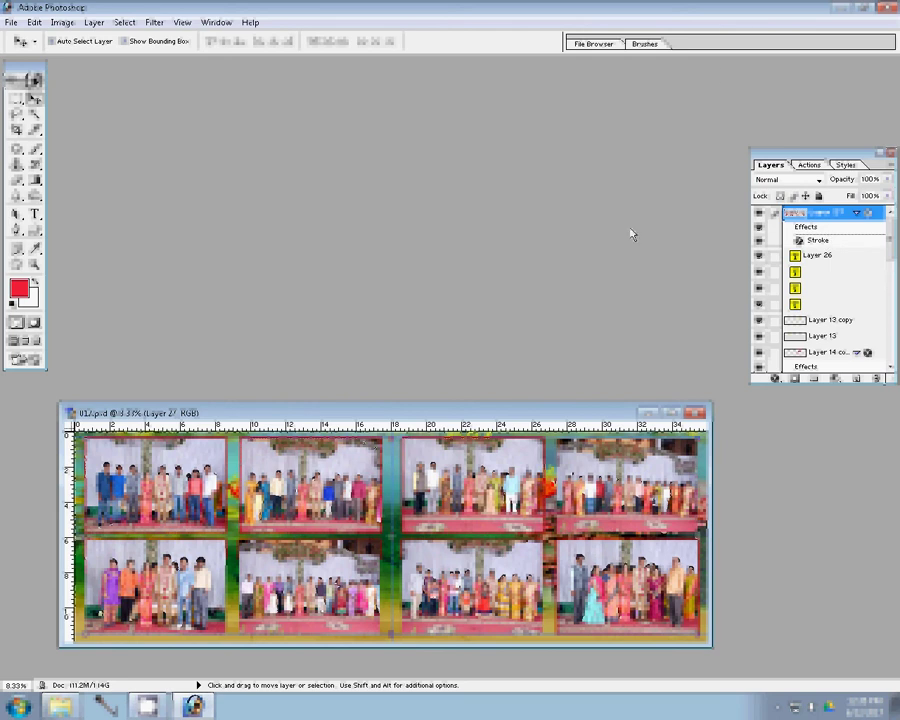
# Save the spread as '42' in PSD format in the G:\00 folder
pyautogui.click(13, 23)
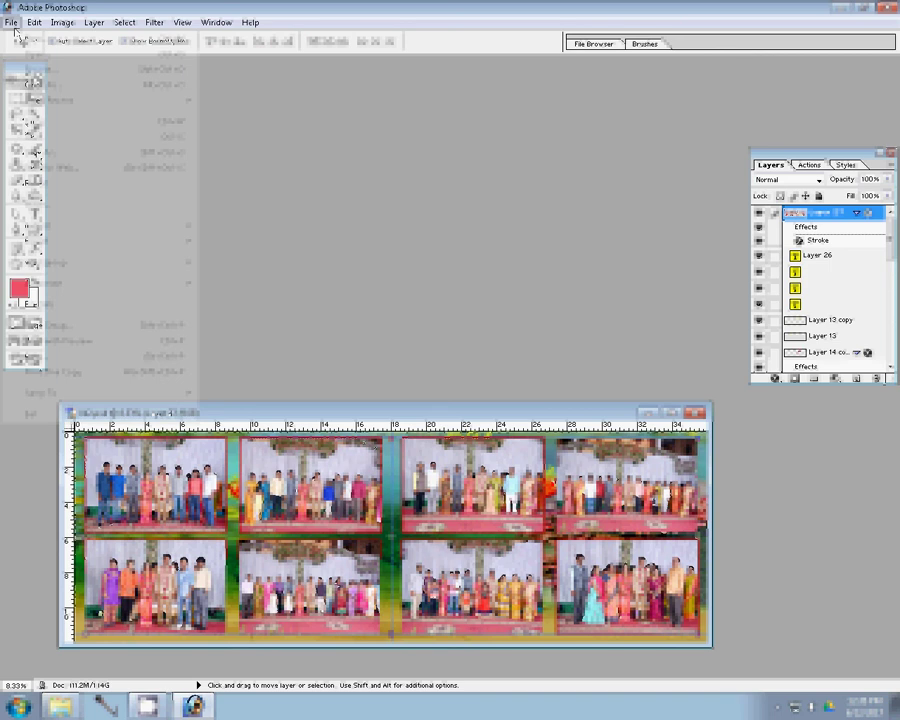
pyautogui.click(14, 28)
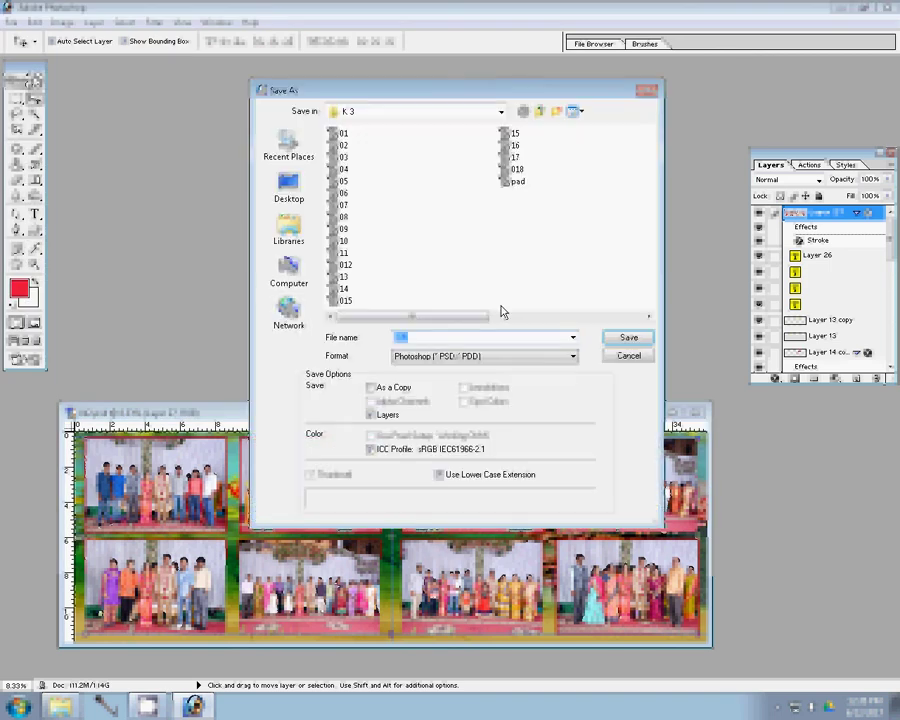
pyautogui.click(289, 270)
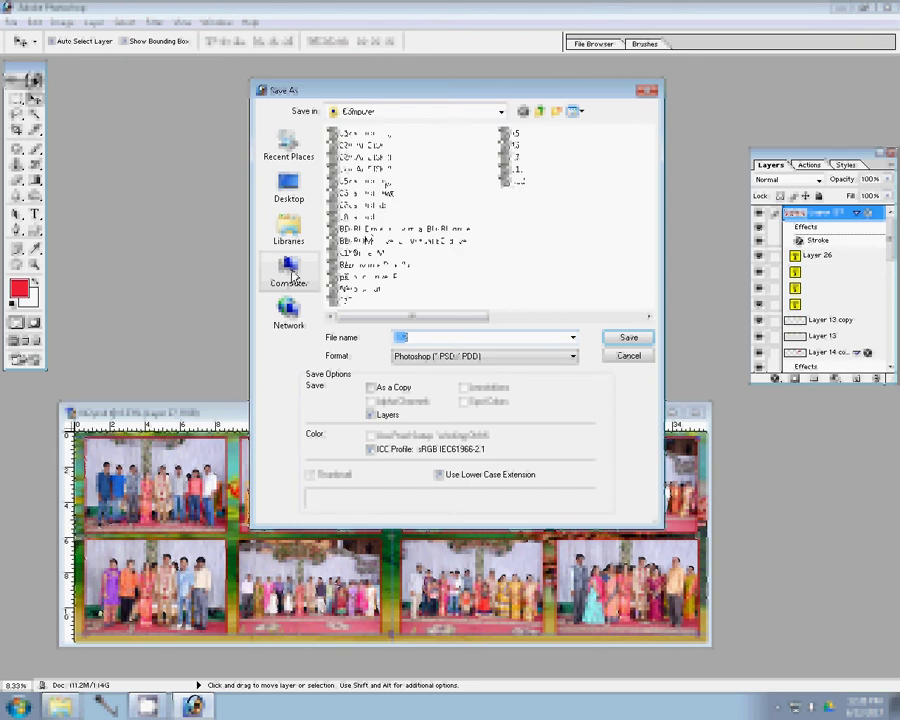
pyautogui.click(628, 339)
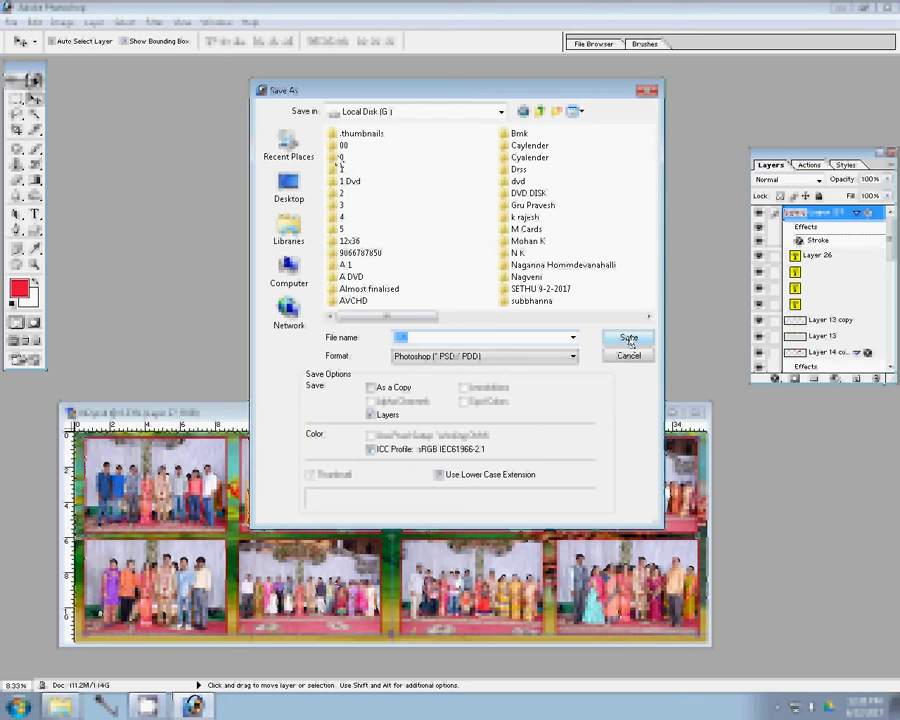
pyautogui.click(628, 340)
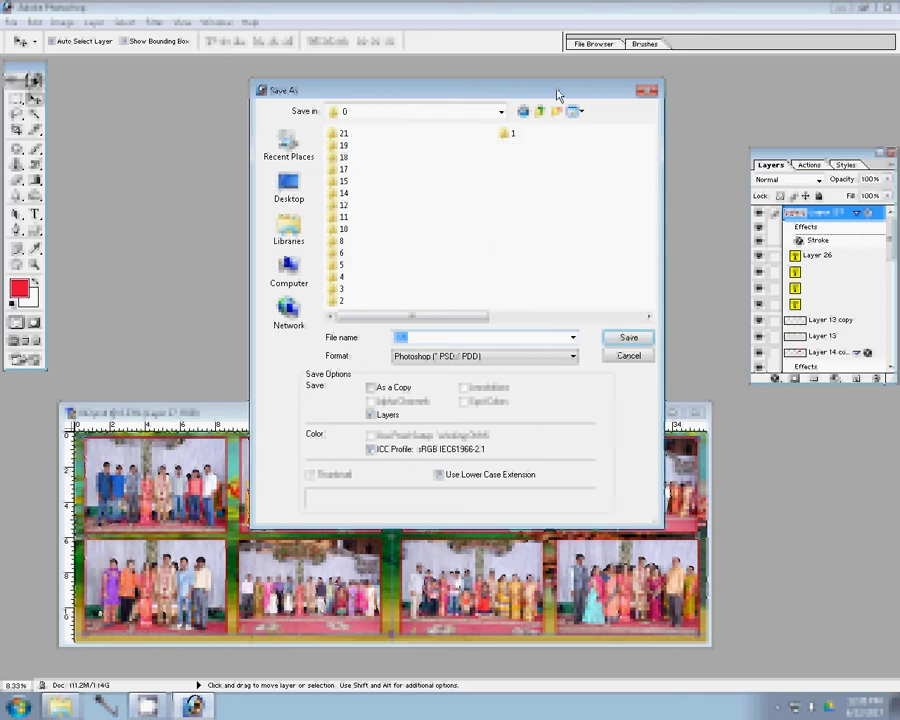
pyautogui.click(539, 111)
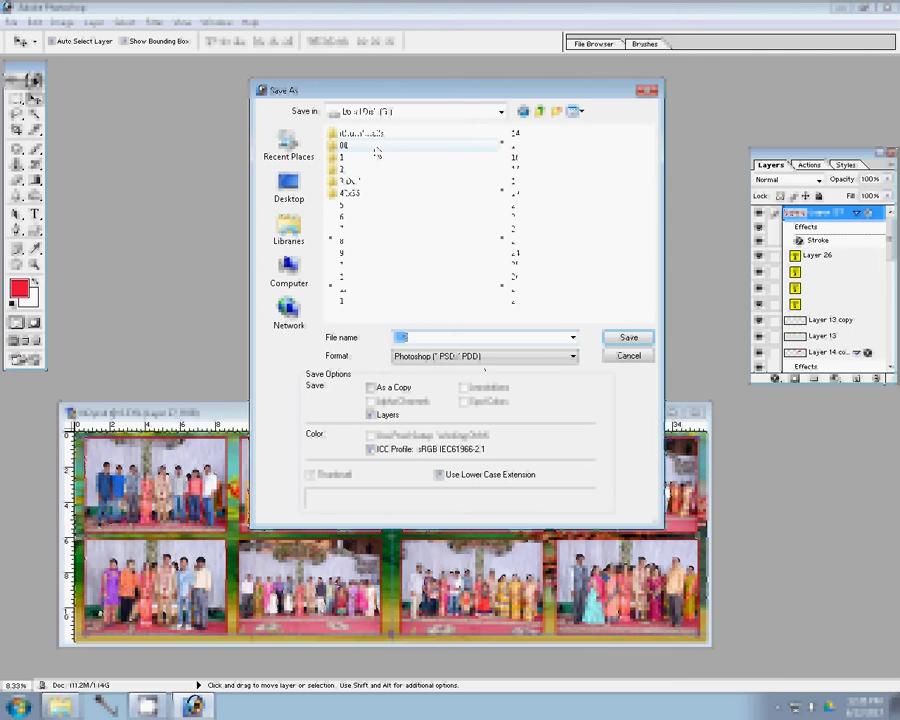
pyautogui.click(570, 317)
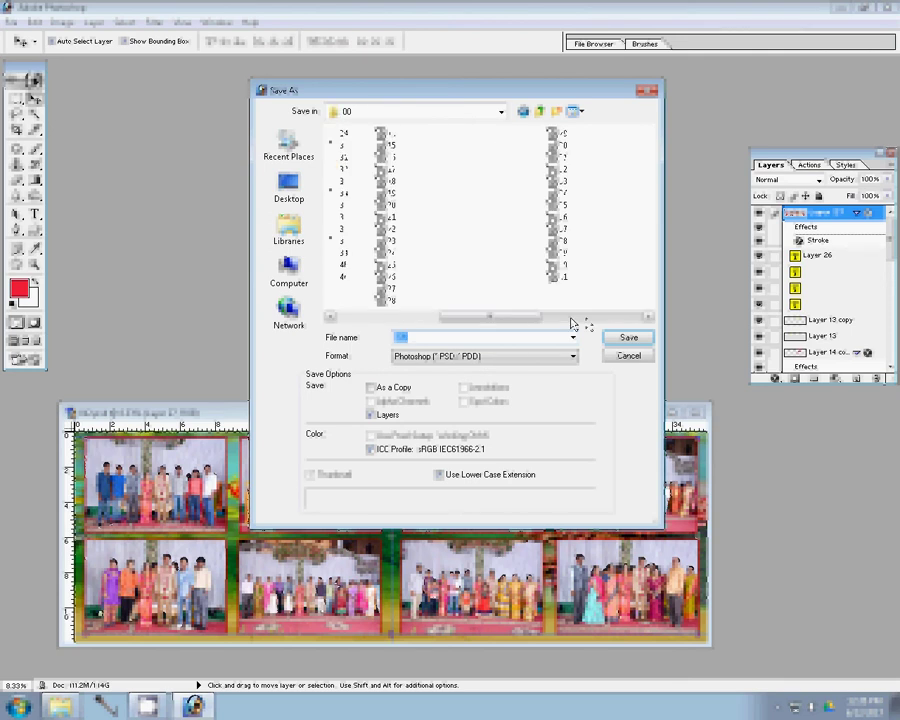
pyautogui.click(570, 317)
pyautogui.write('4')
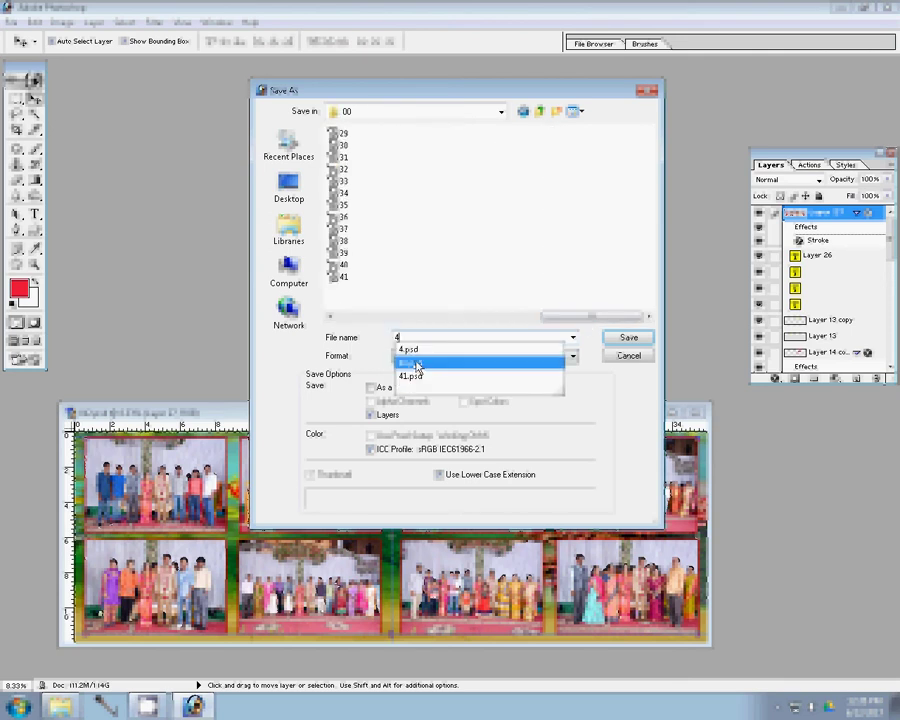
pyautogui.write('2')
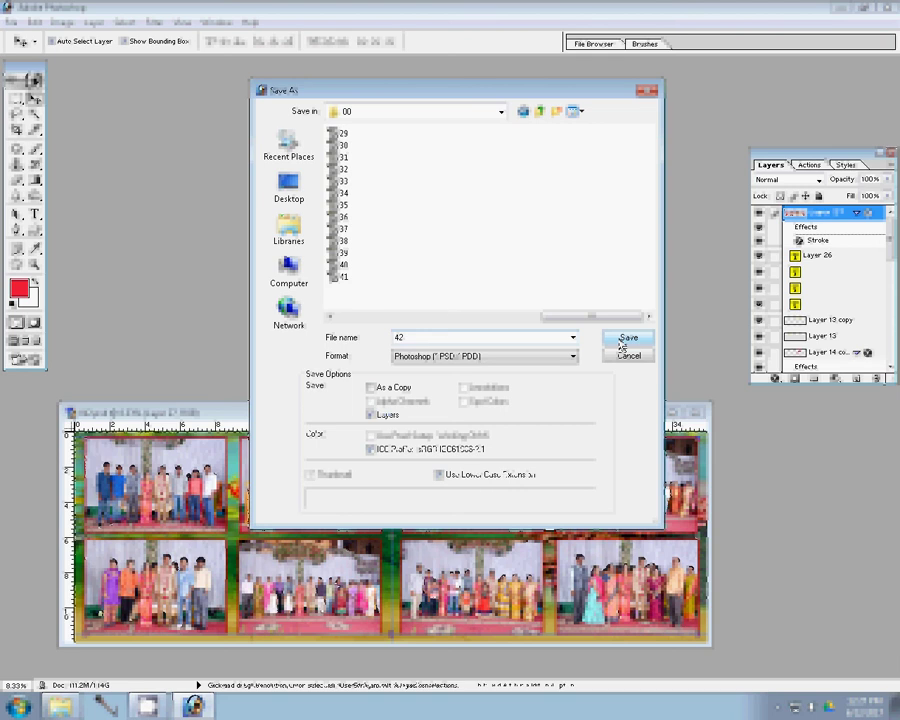
pyautogui.click(622, 345)
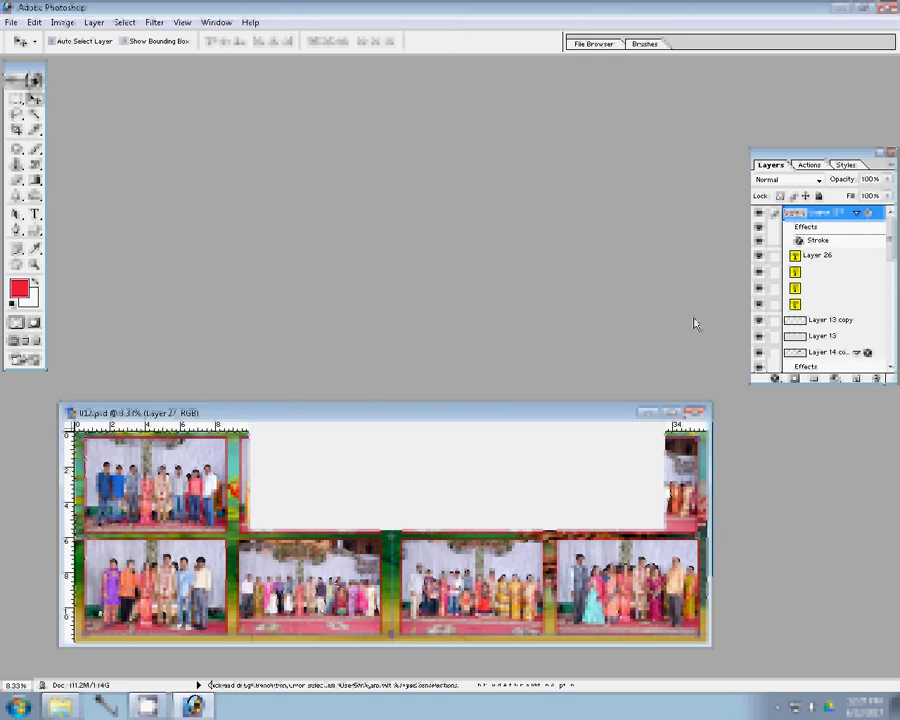